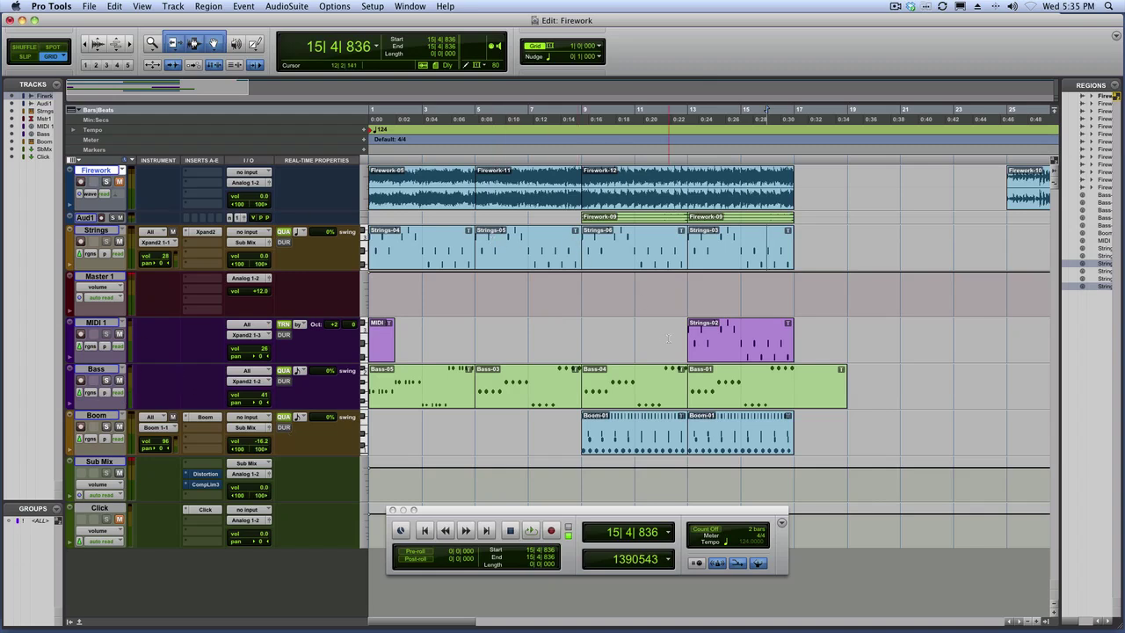
Step: Inspect the notes of the Boom region at bar 13, and play the session from there
double_click(736, 443)
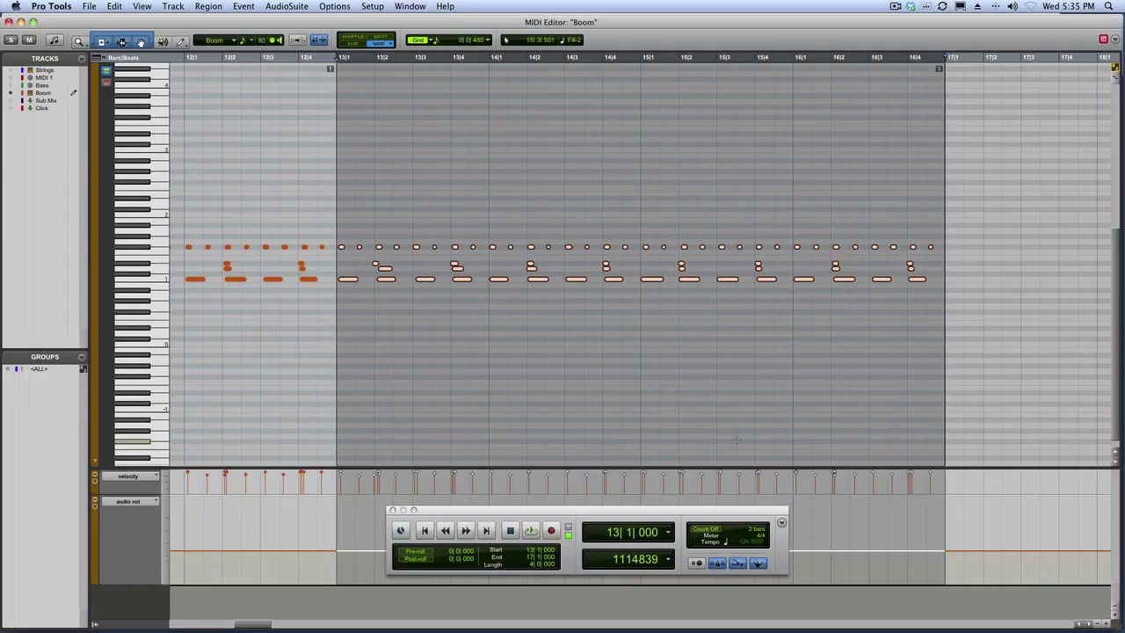
click(9, 21)
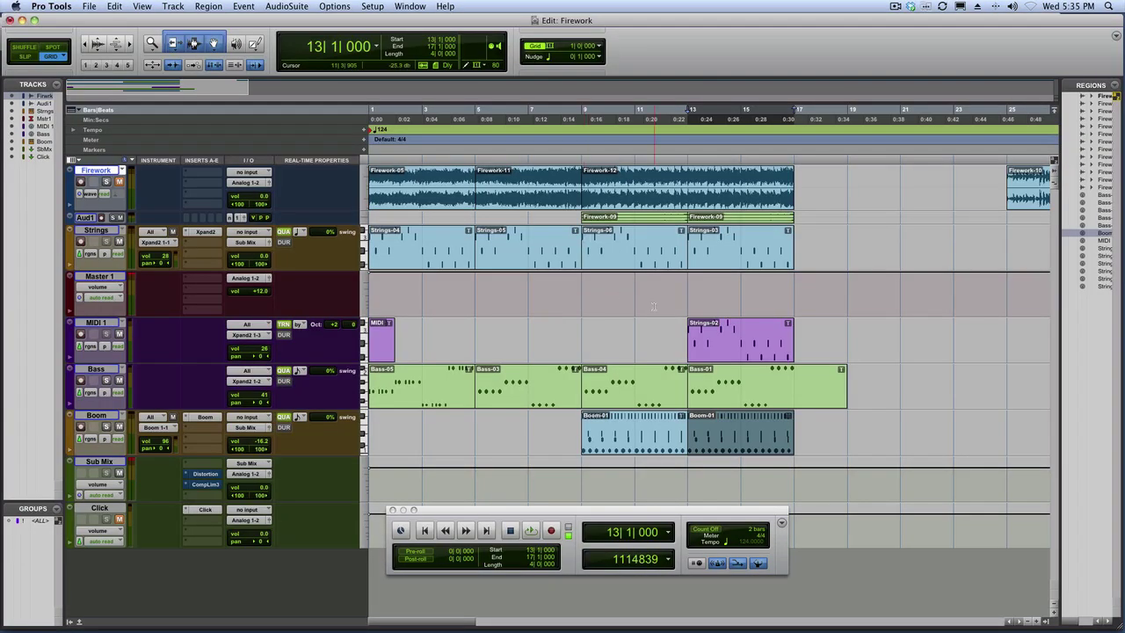
key(space)
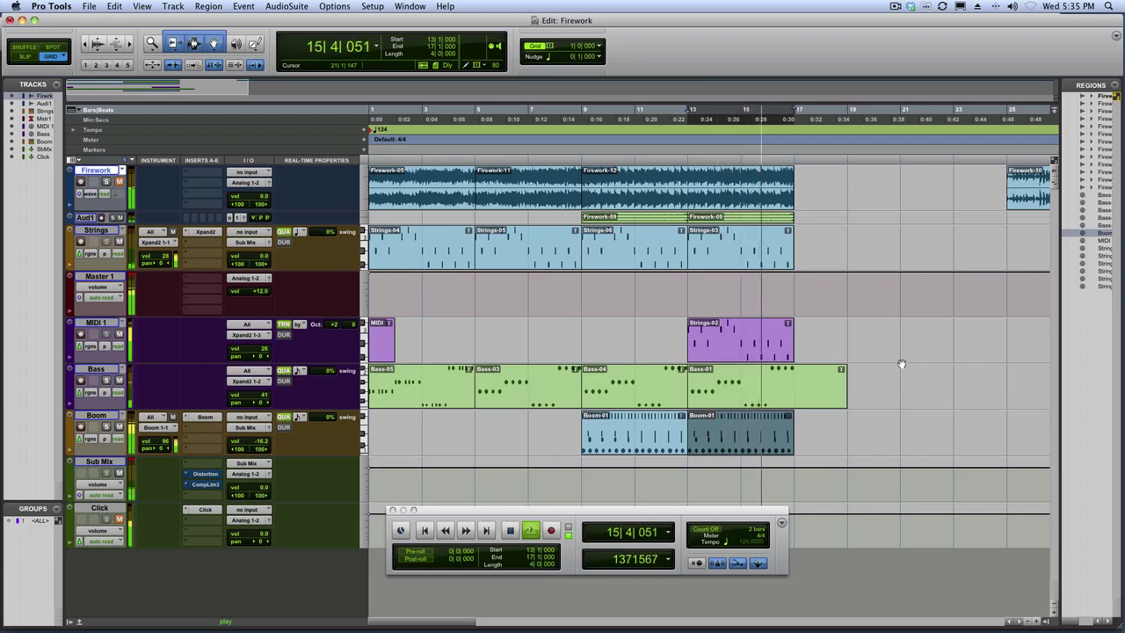
key(space)
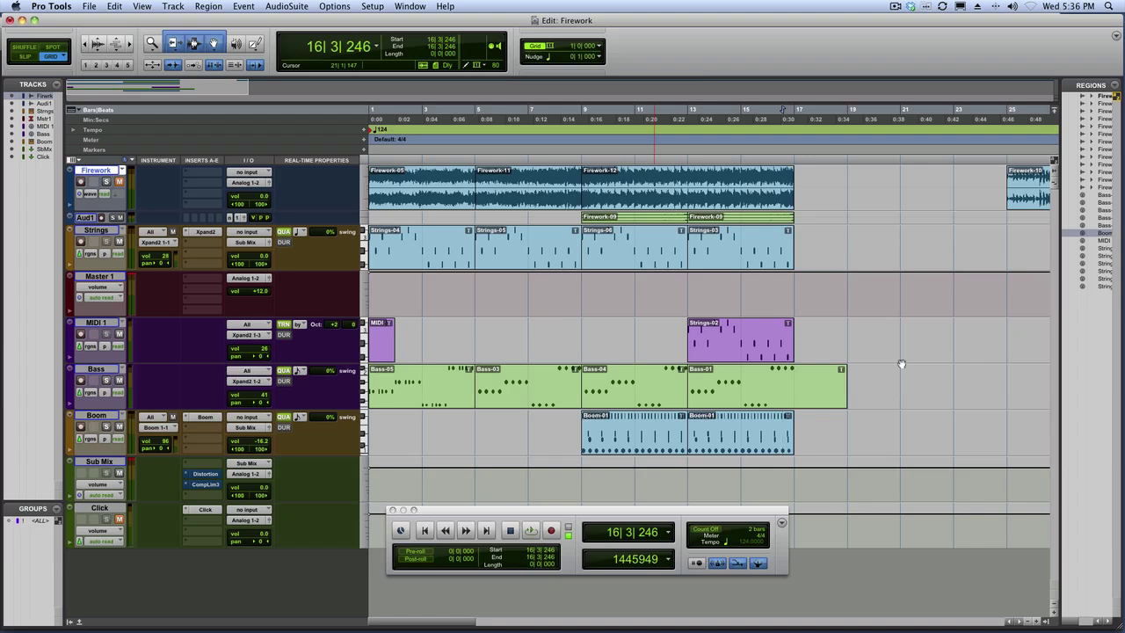
Step: Show the mixer clear of the transport window and check the Strings track's output bus routing
key(super+equal)
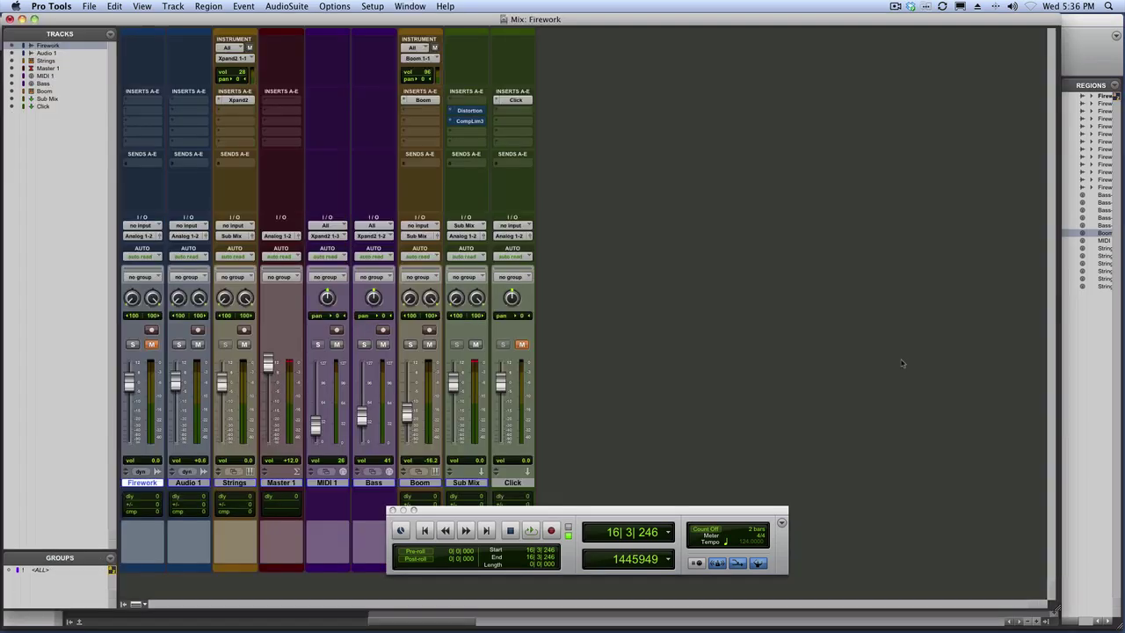
drag(727, 514, 889, 514)
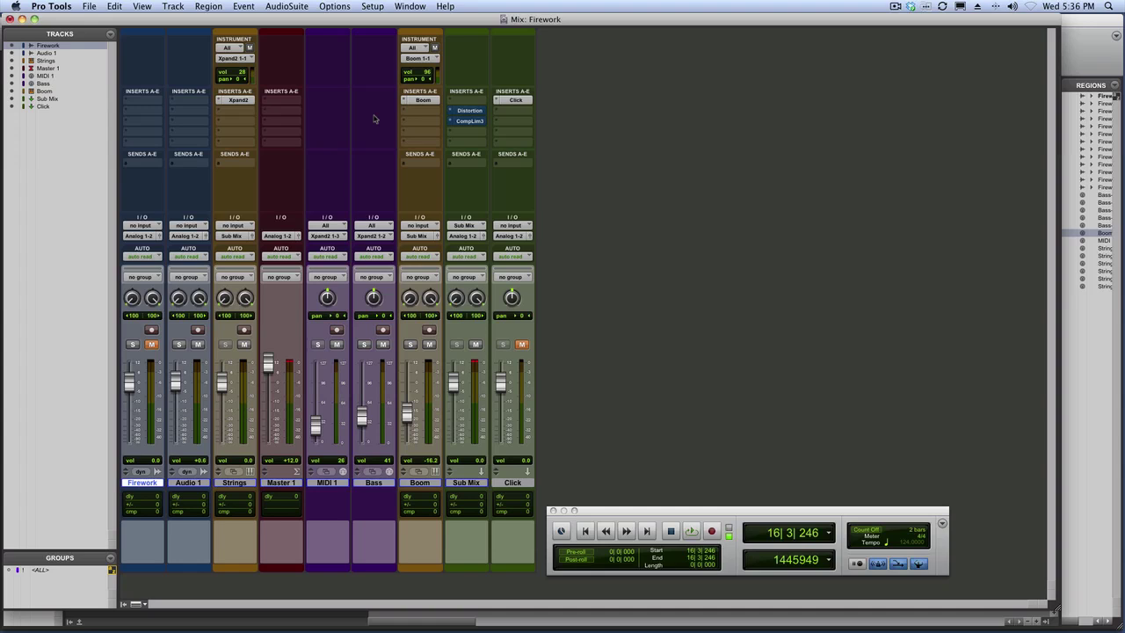
click(234, 237)
mouse_move(237, 246)
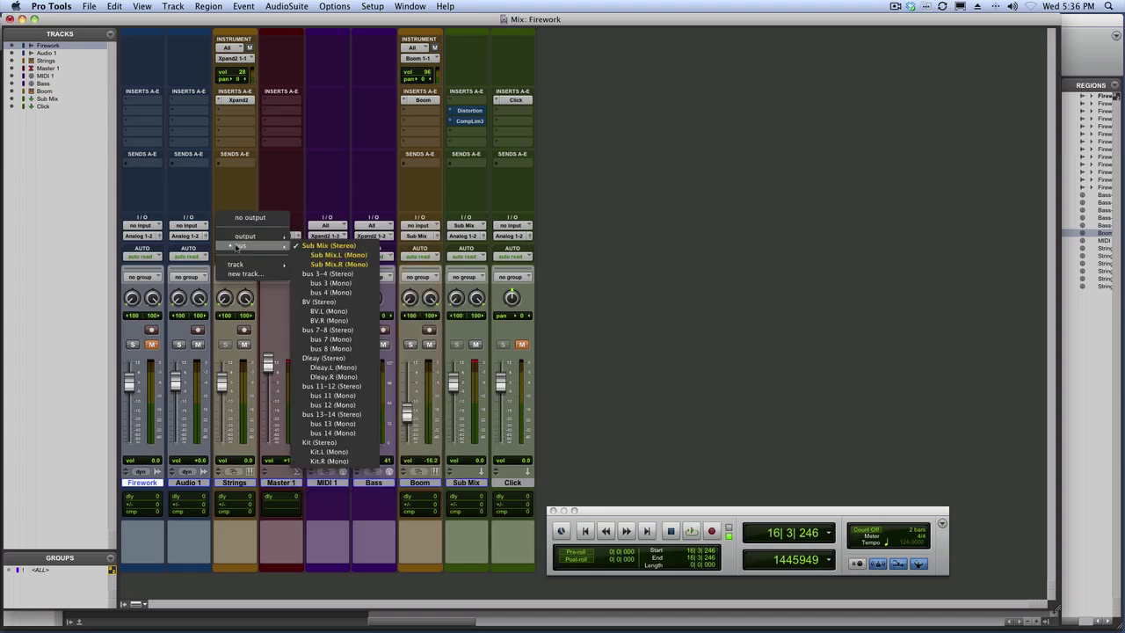
click(312, 191)
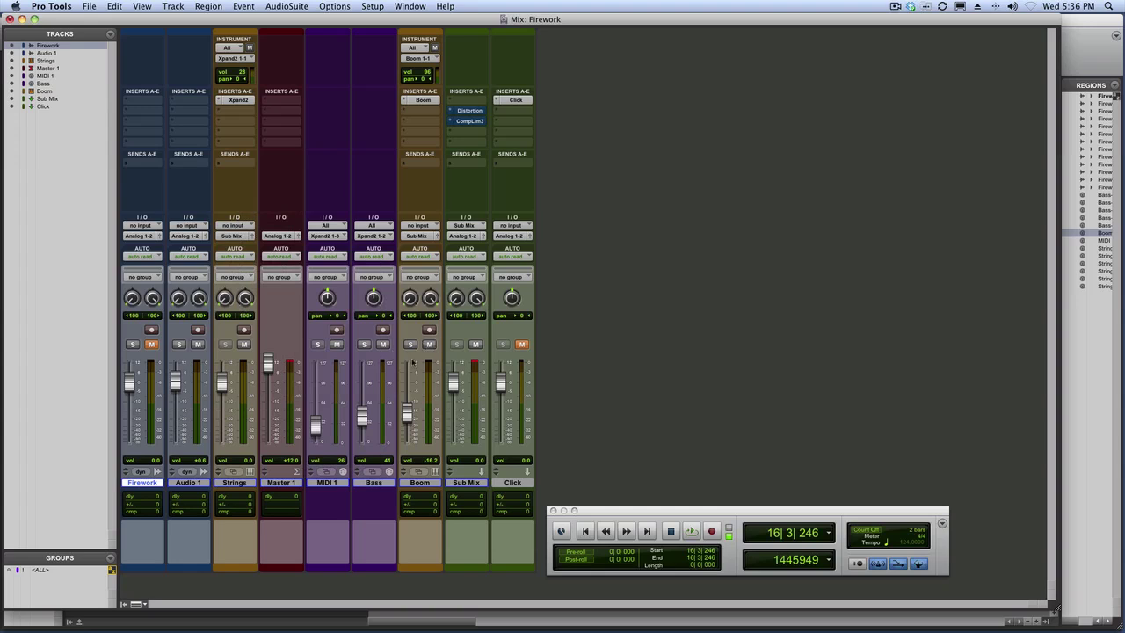
Step: Review the Xpand2 instrument on Strings and the Distortion and CompLim3 inserts on Sub Mix
click(235, 100)
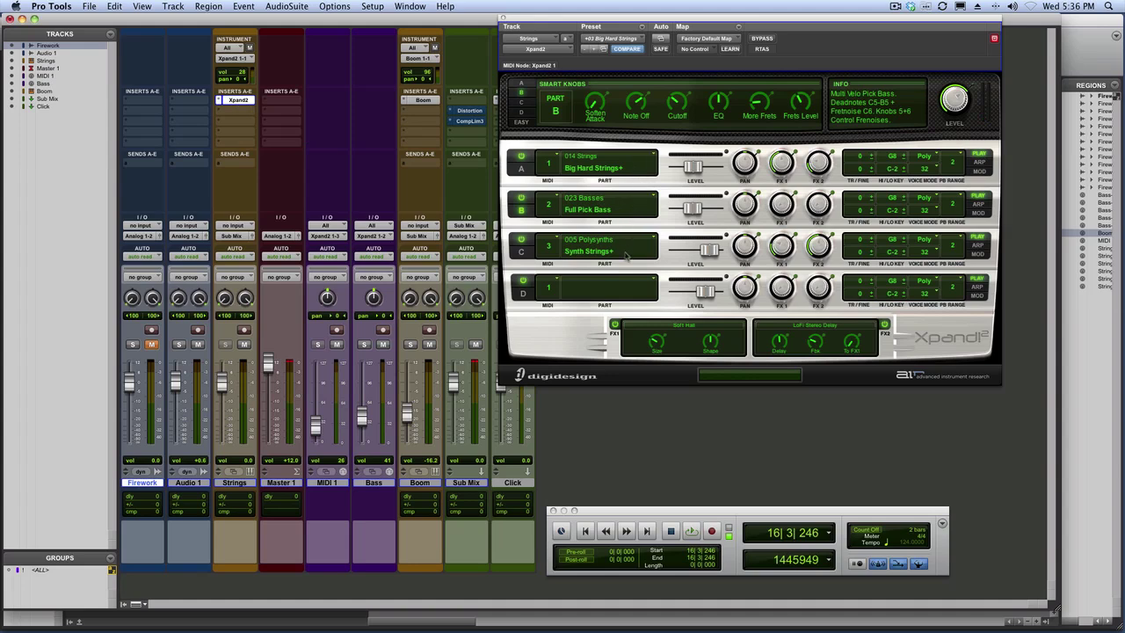
click(505, 16)
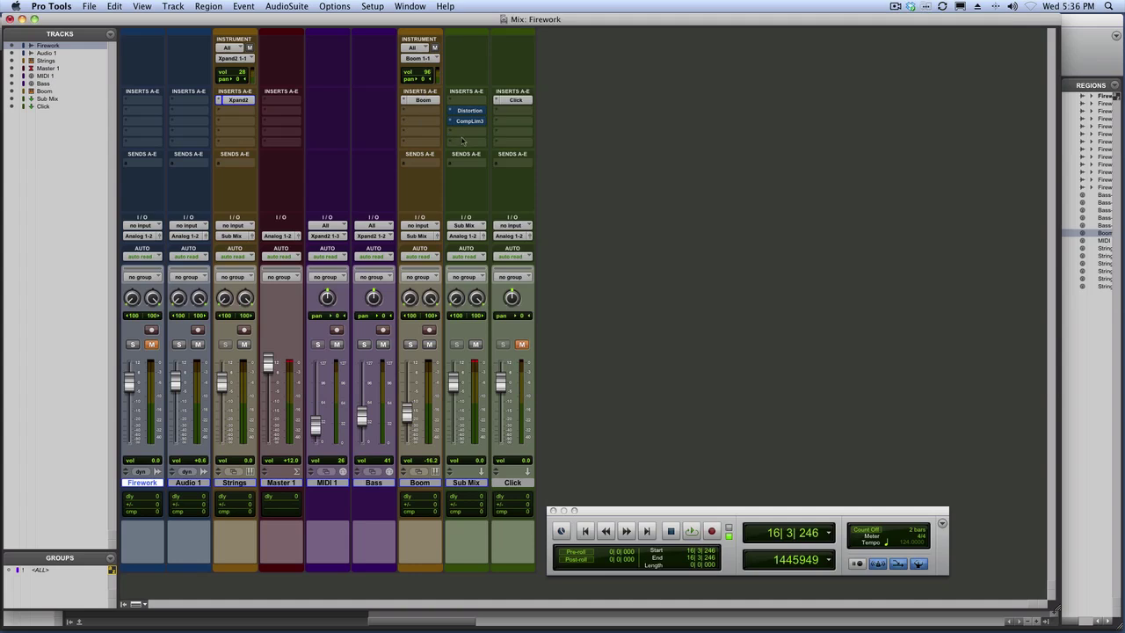
click(472, 112)
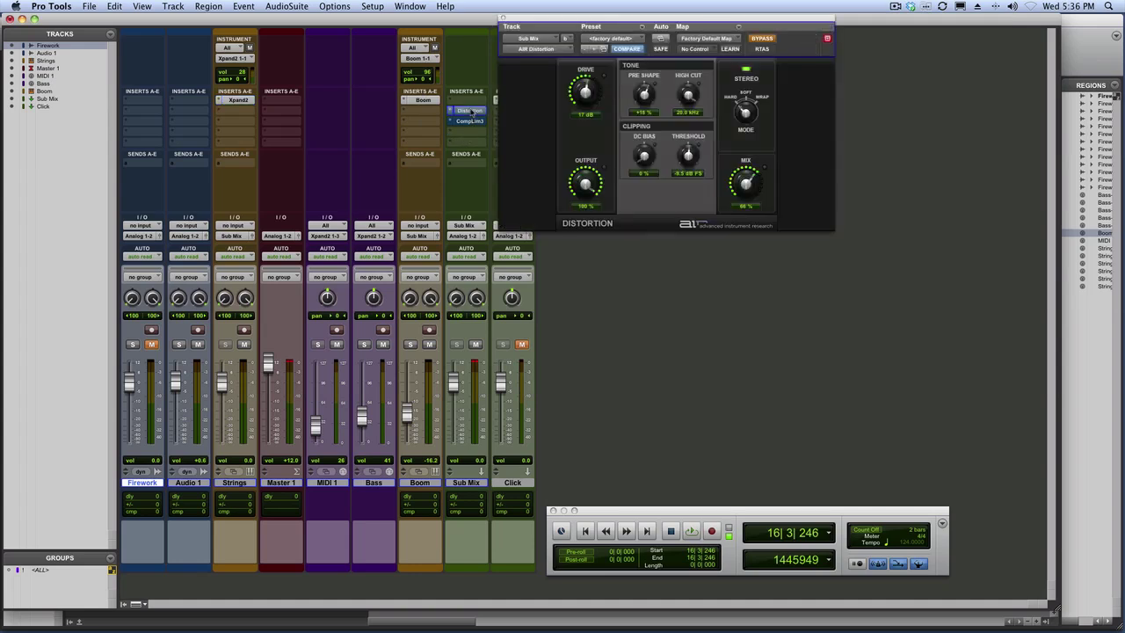
click(468, 122)
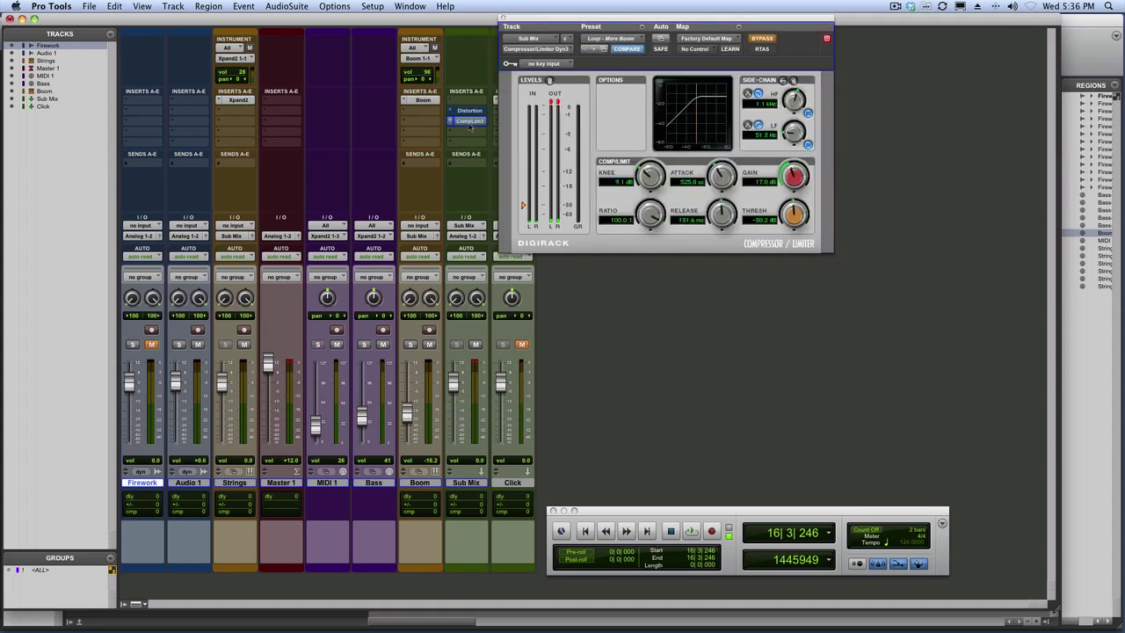
drag(527, 26, 651, 71)
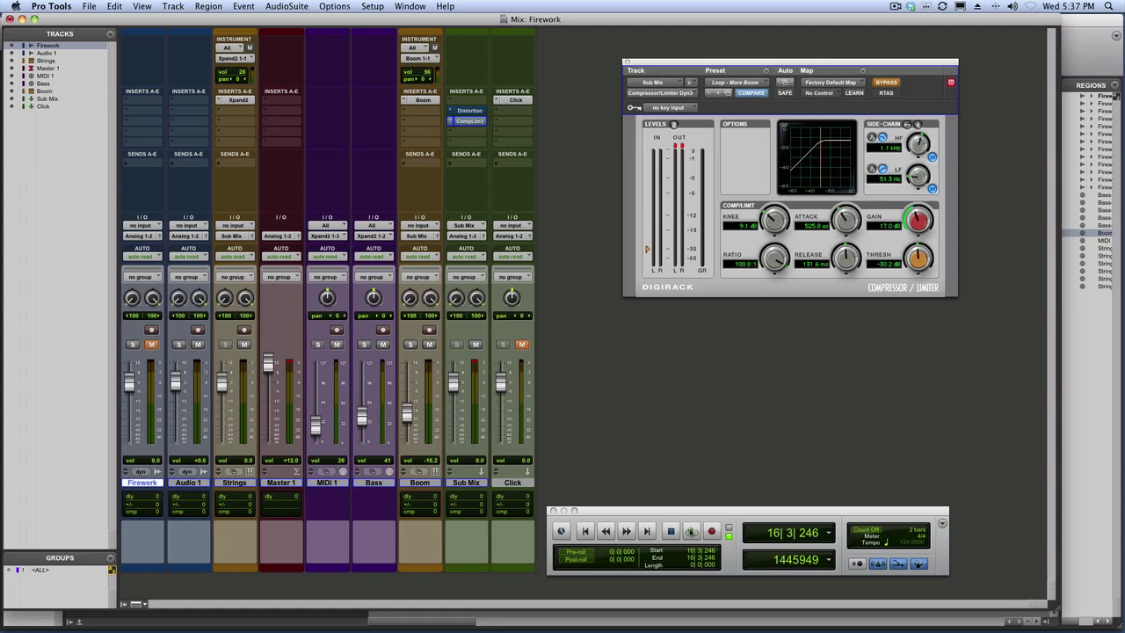
Step: Play the Boom region at bar 13 from the Edit window and reset the Master 1 volume to 0.0
key(super+equal)
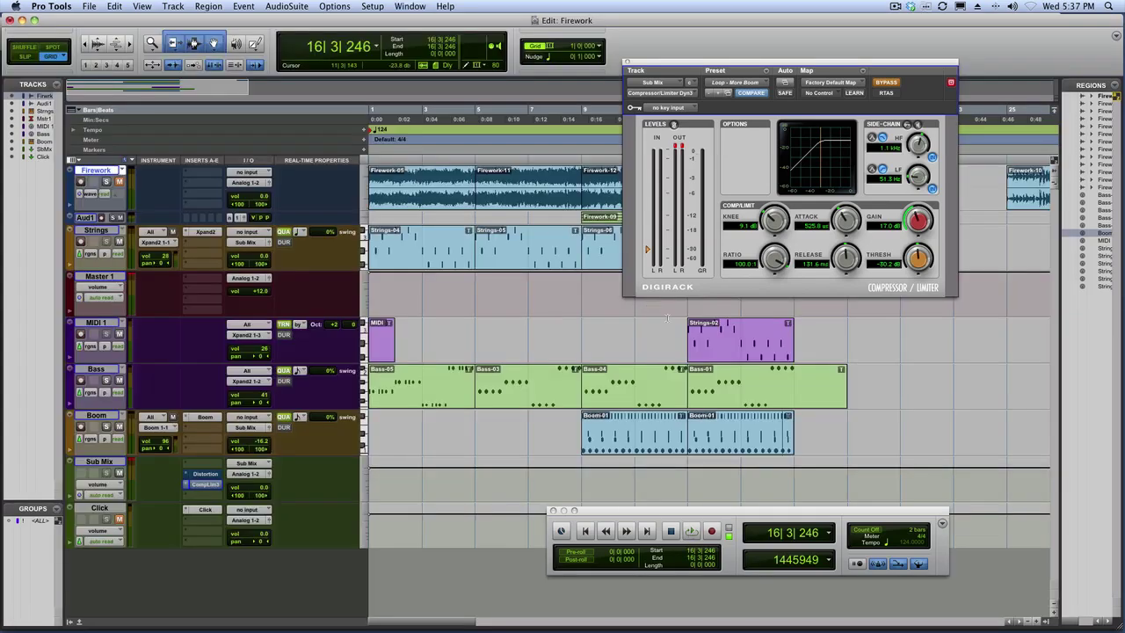
click(723, 419)
click(732, 450)
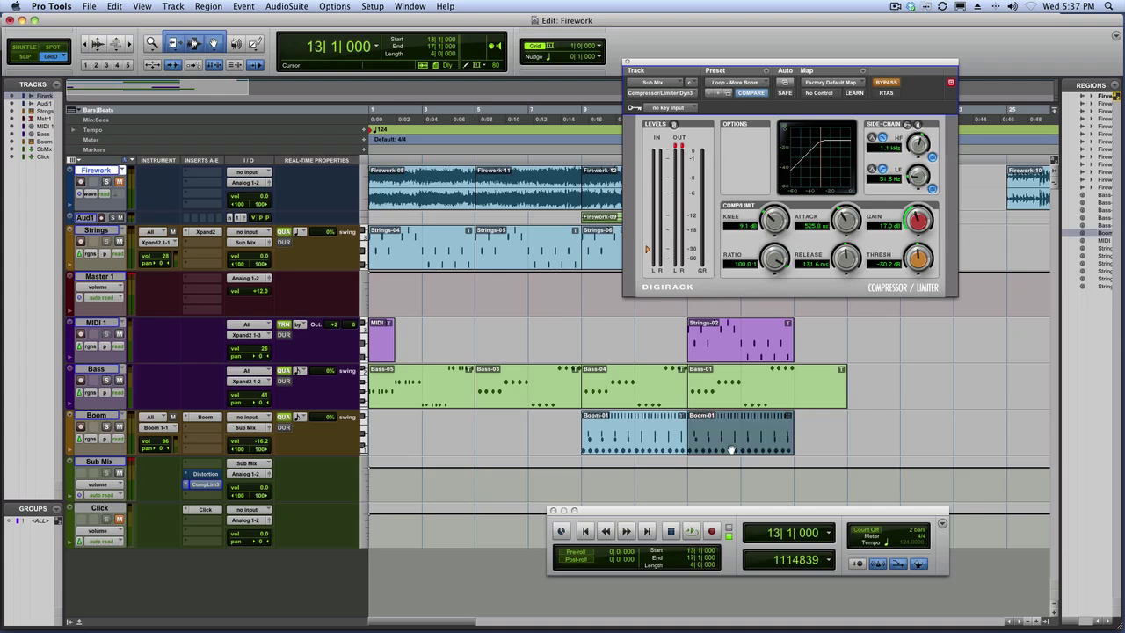
key(space)
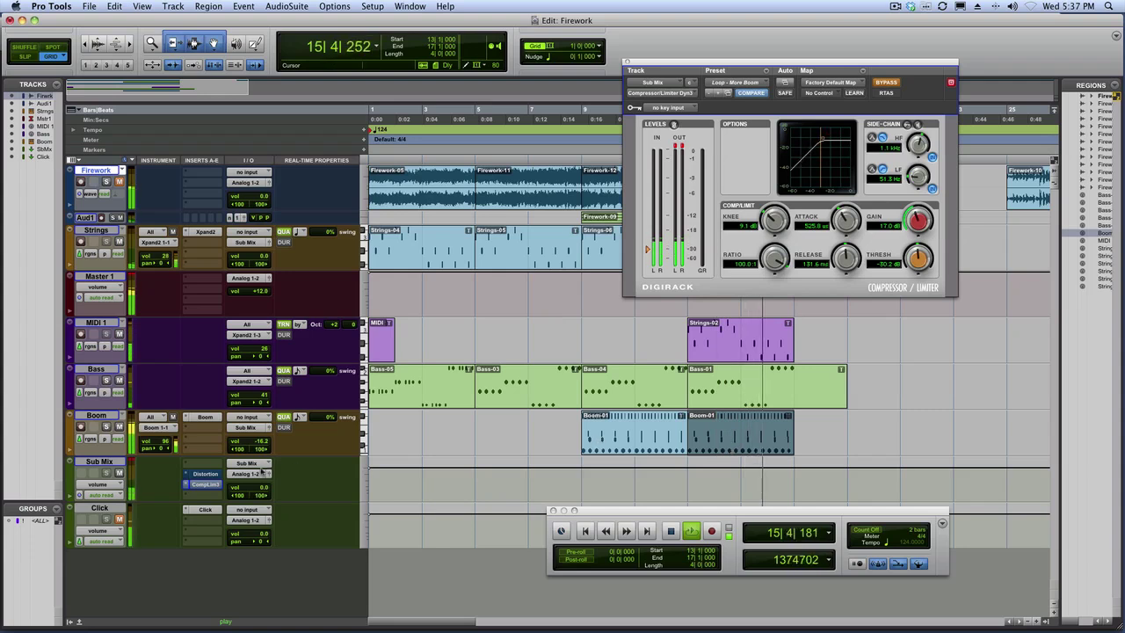
click(201, 473)
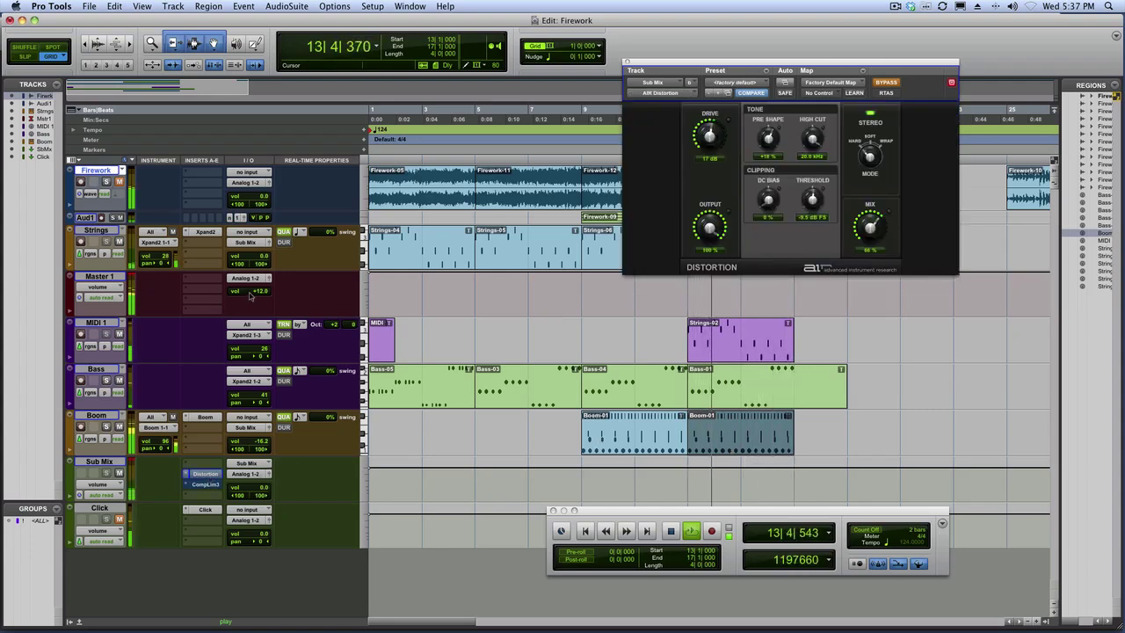
alt+click(253, 291)
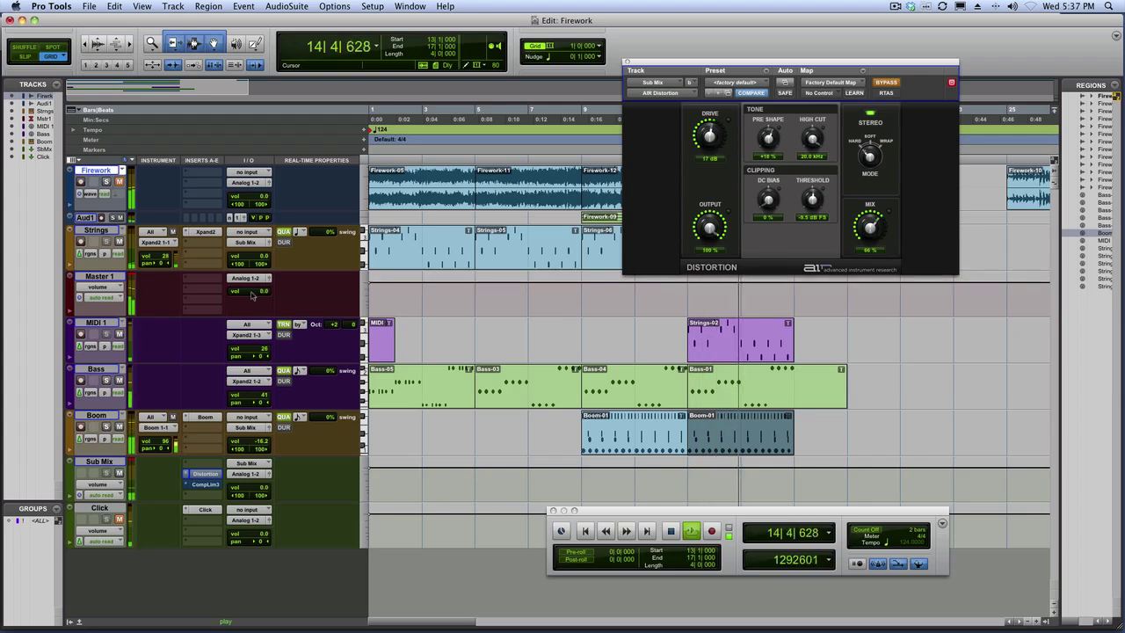
Step: Take the Distortion and CompLim3 inserts on Sub Mix out of bypass during playback, and stop playback
click(886, 83)
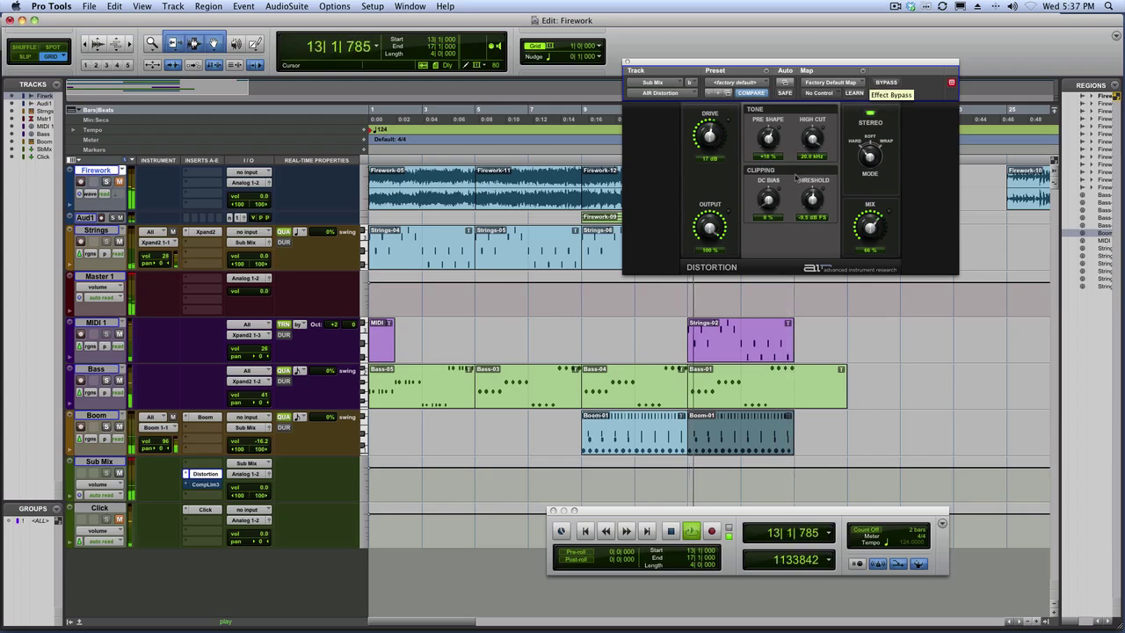
click(206, 484)
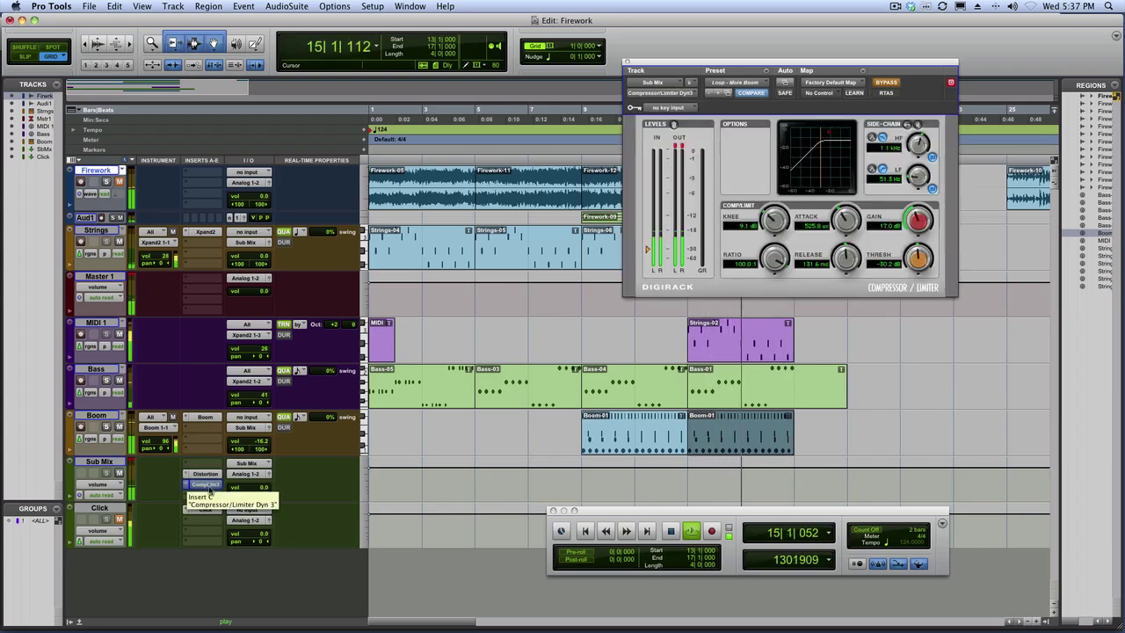
super+click(210, 488)
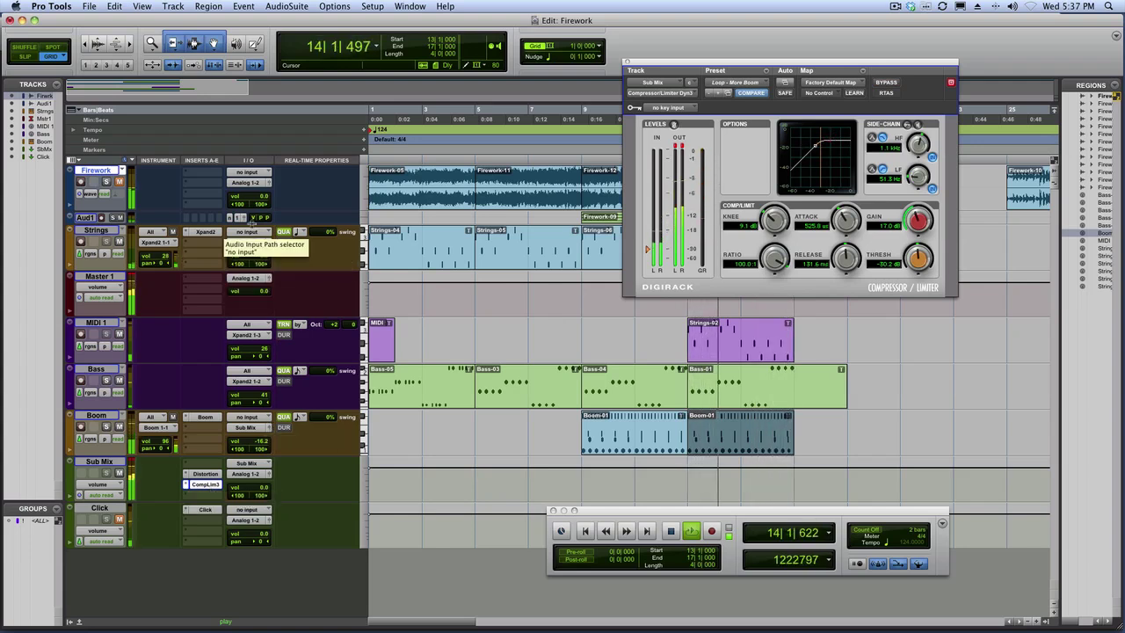
click(254, 217)
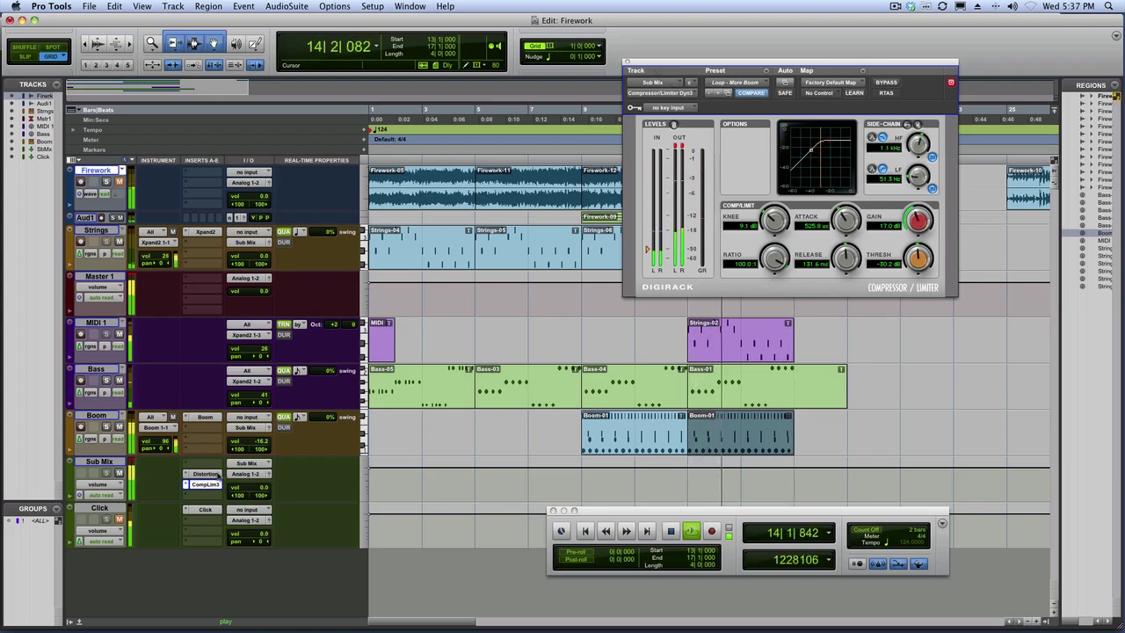
key(space)
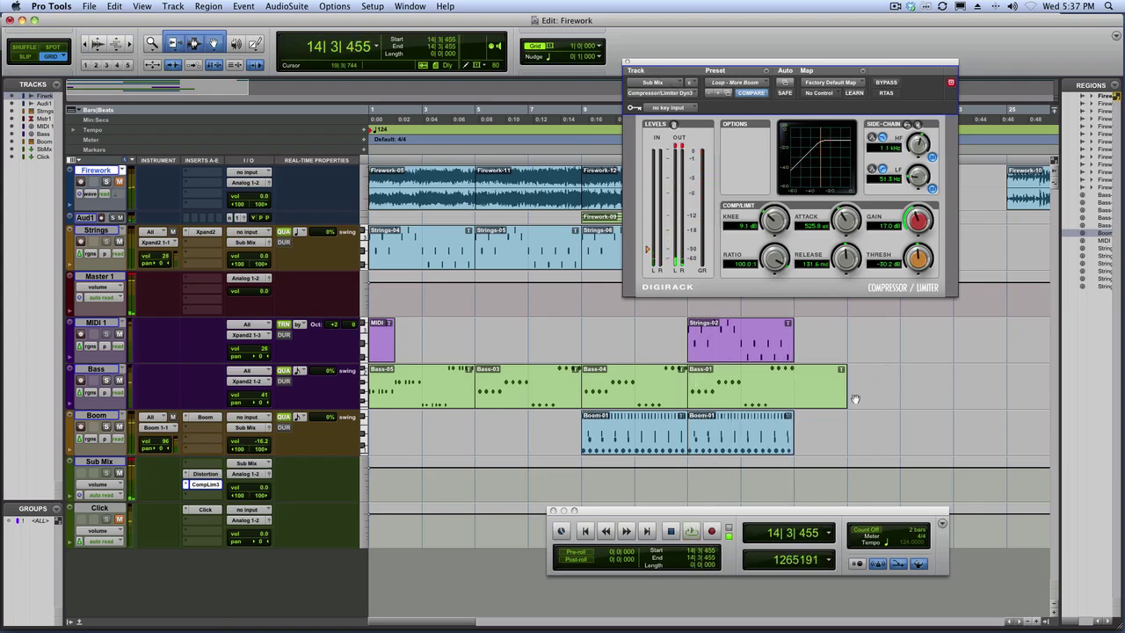
Step: Play the Boom region at bar 13 and compare the Sub Mix sound with Distortion bypassed and active
click(771, 455)
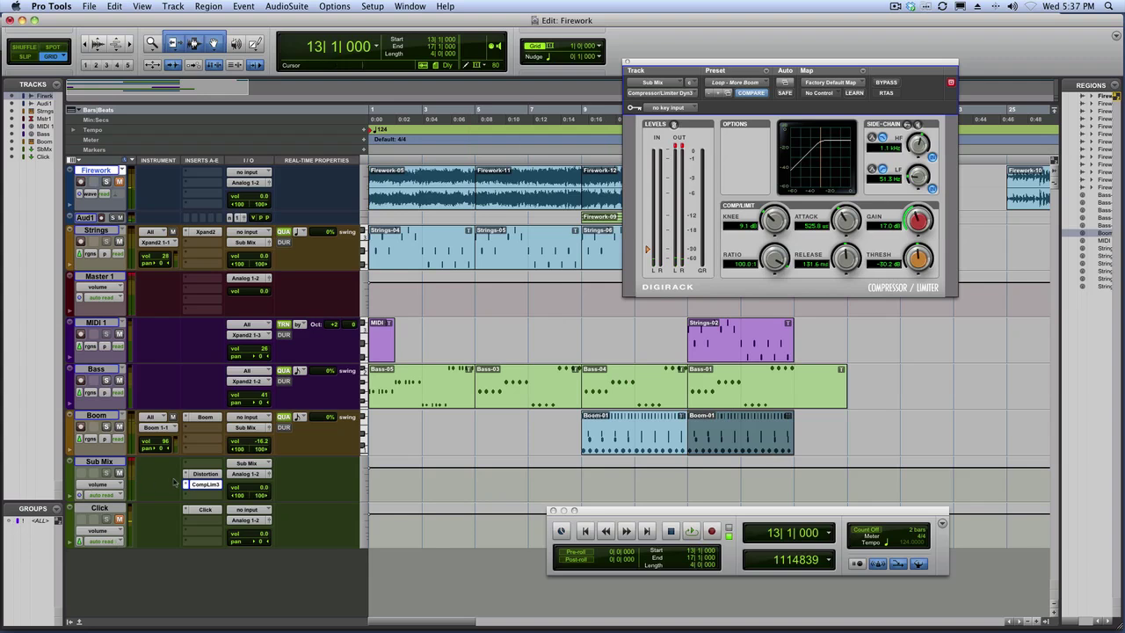
click(205, 475)
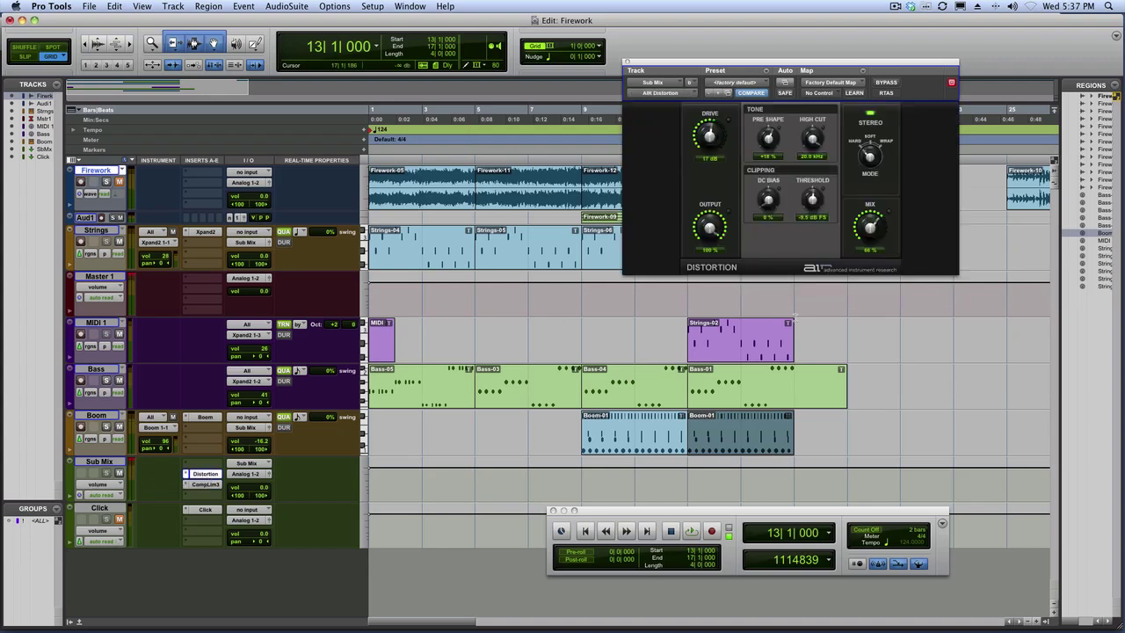
key(space)
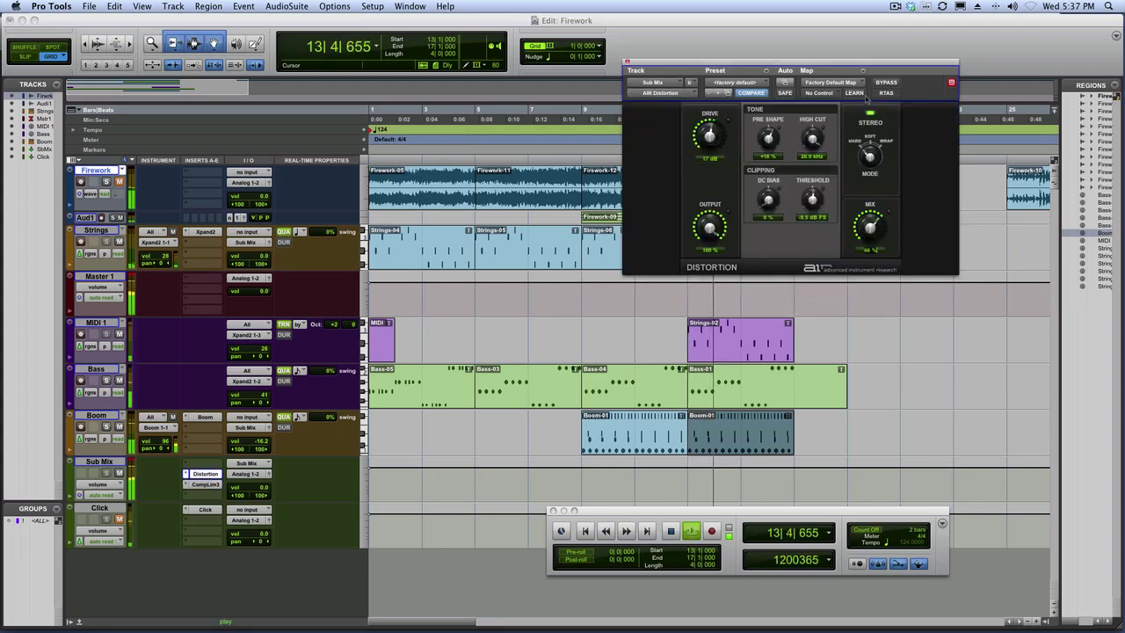
click(886, 83)
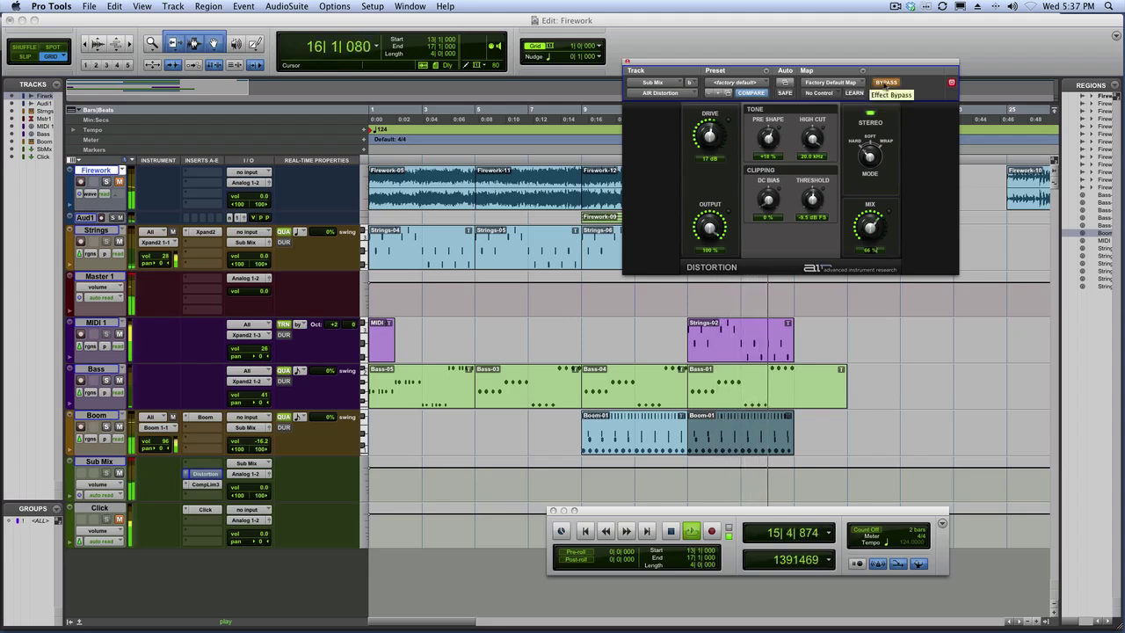
click(886, 84)
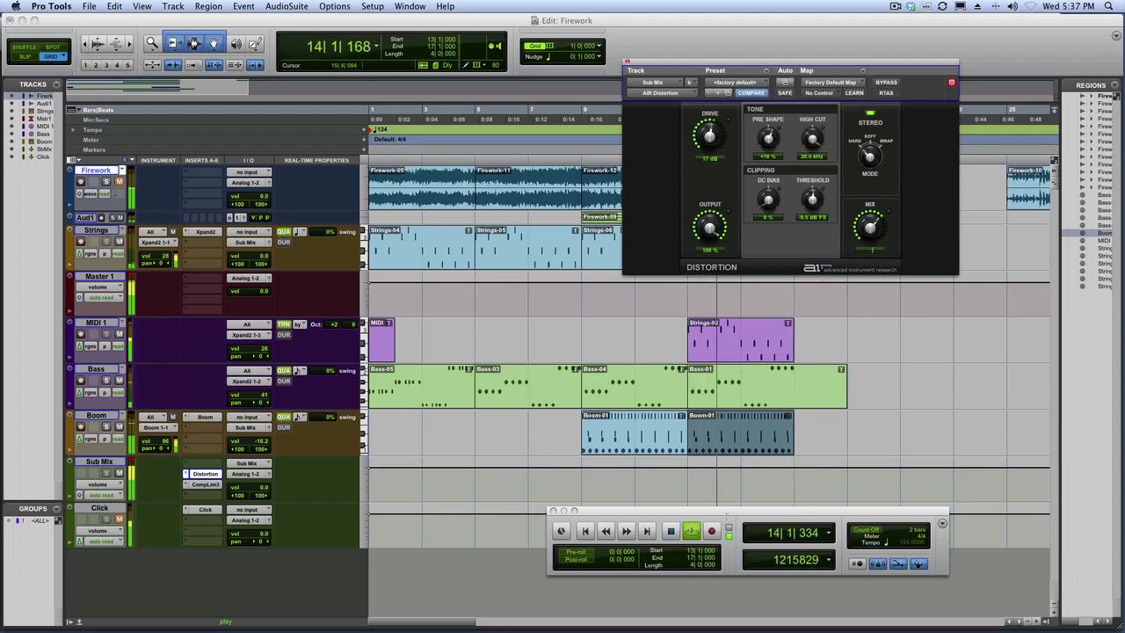
key(space)
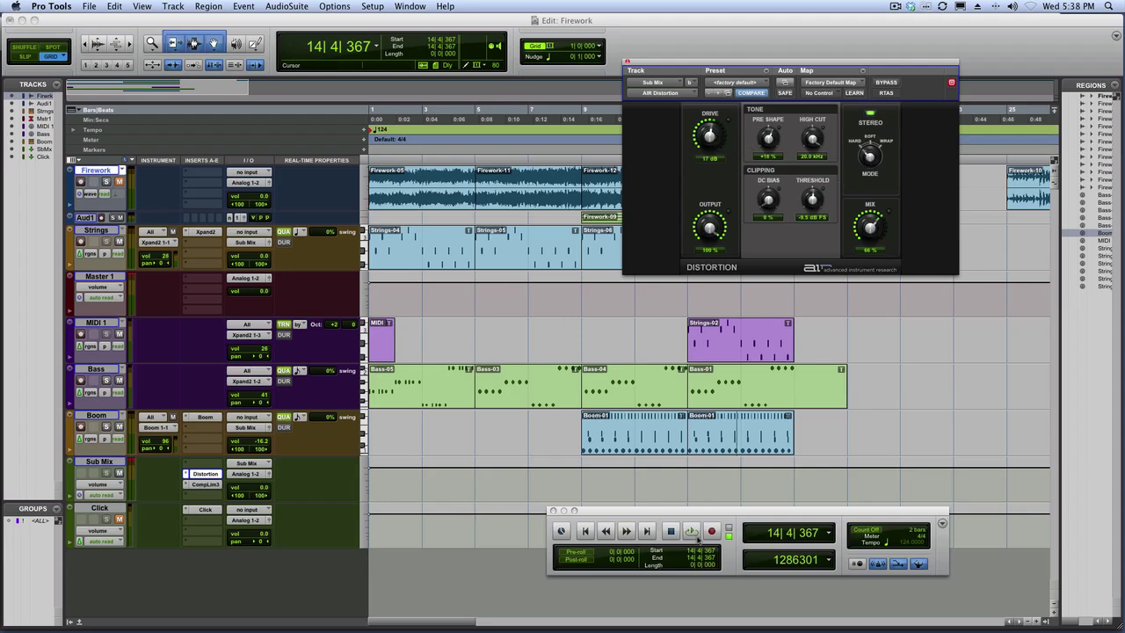
Step: While playing from bar 13, set the Sub Mix Distortion's drive to 21 dB and high cut to 15.0 kHz, and lower its mix slightly
click(737, 442)
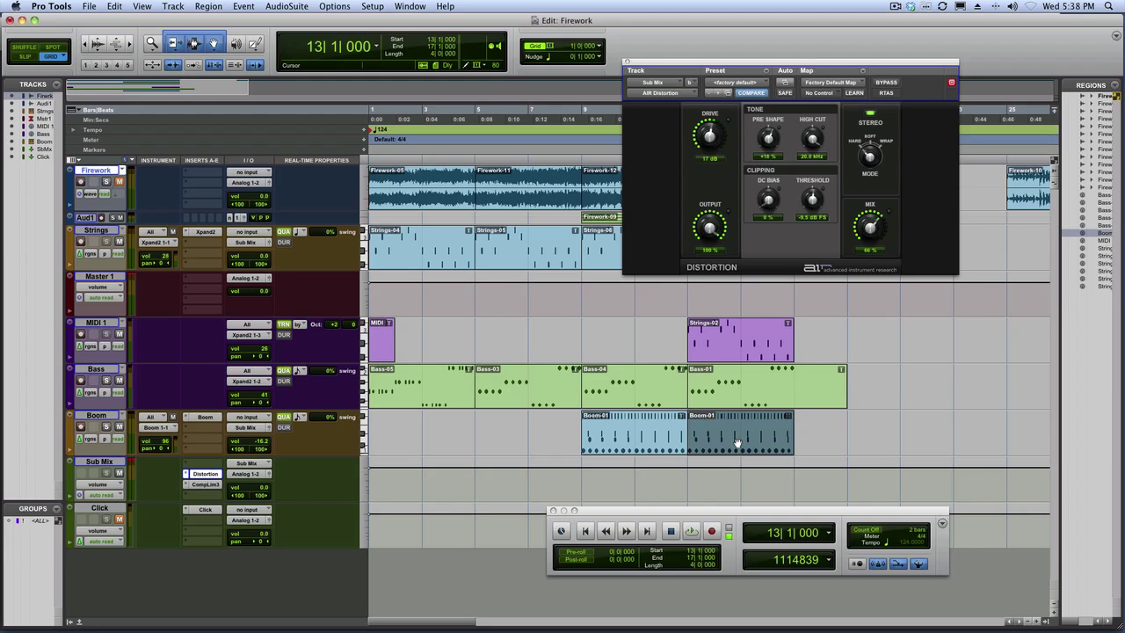
key(space)
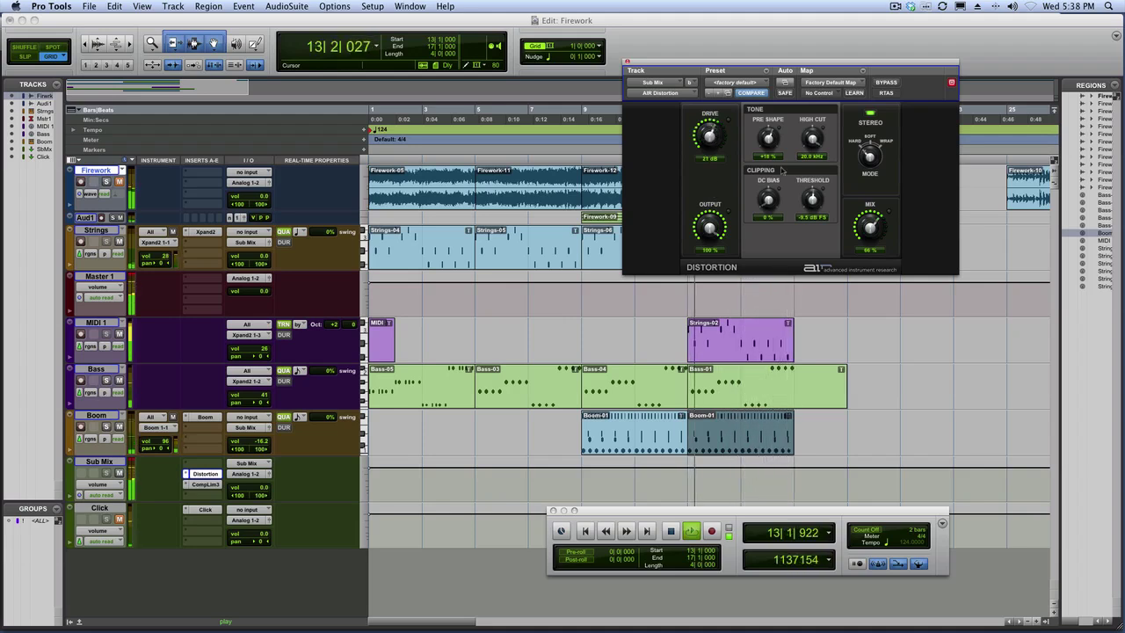
mouse_move(811, 139)
mouse_down()
mouse_move(806, 239)
mouse_move(802, 155)
mouse_up()
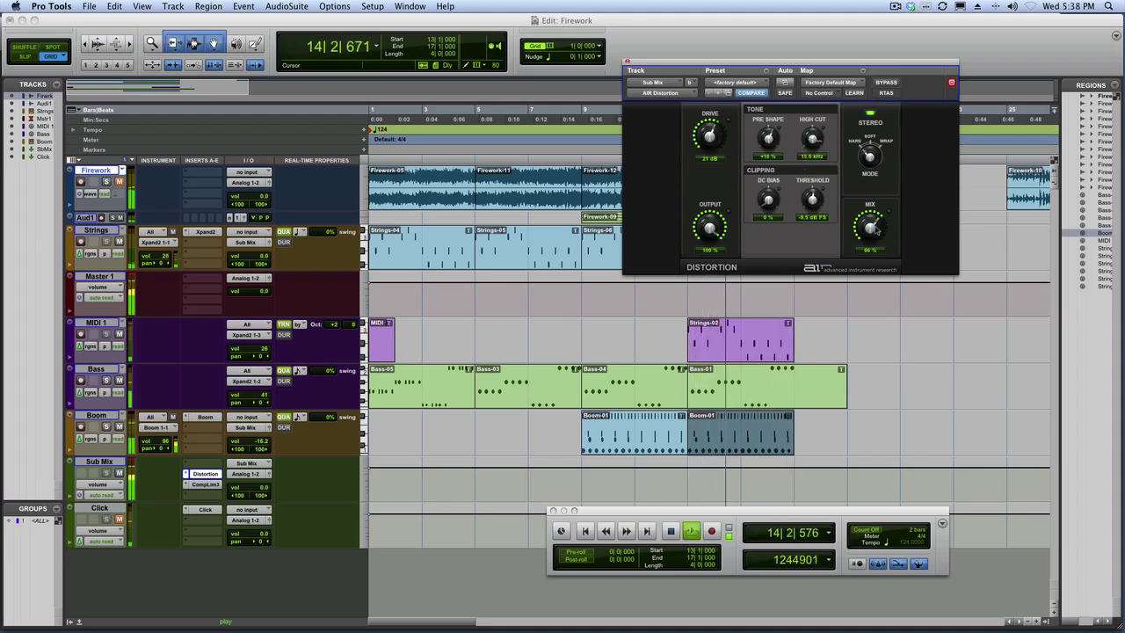
mouse_move(877, 228)
mouse_down()
mouse_move(869, 311)
mouse_move(871, 233)
mouse_up()
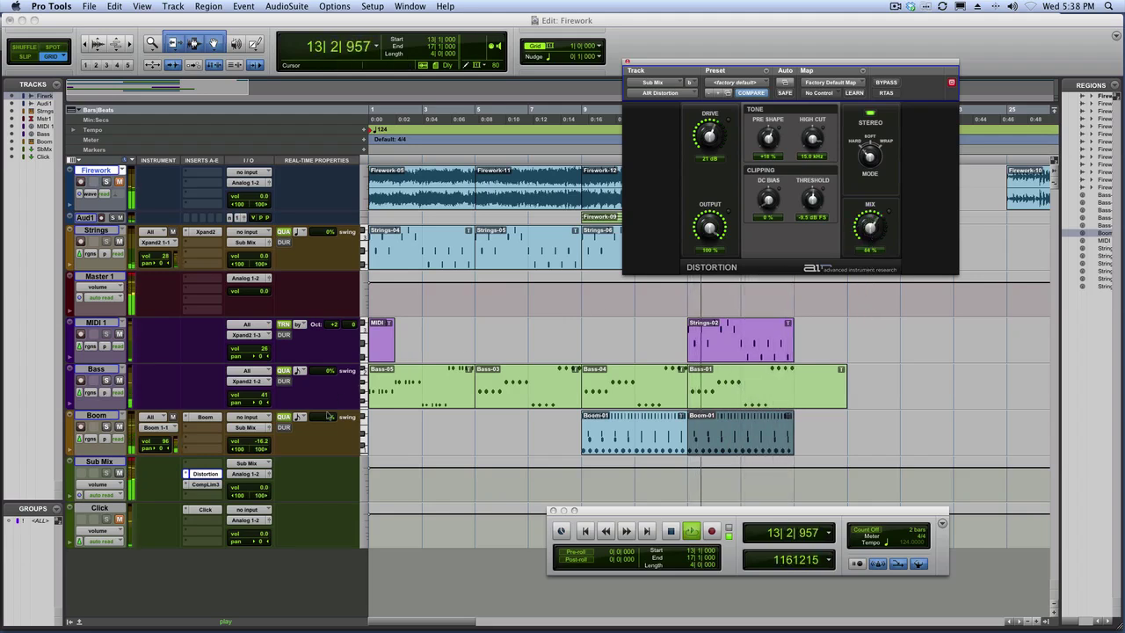
click(678, 529)
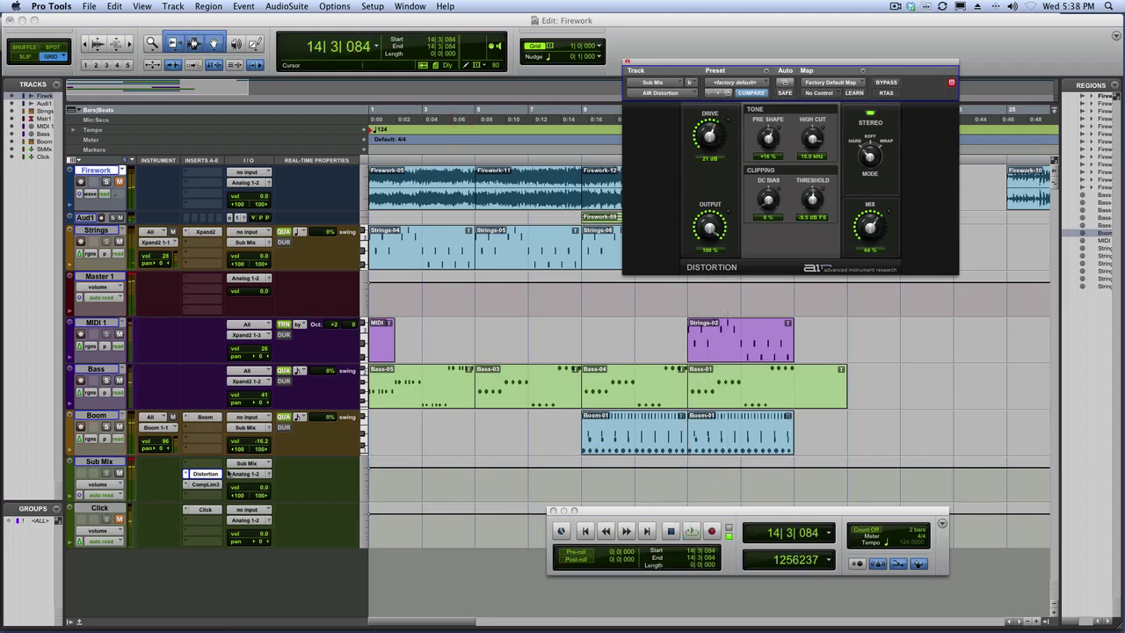
Step: Open the CompLim3 insert on Sub Mix and compare the sound with it bypassed and active while playing the Boom region at bar 13
click(215, 475)
click(208, 485)
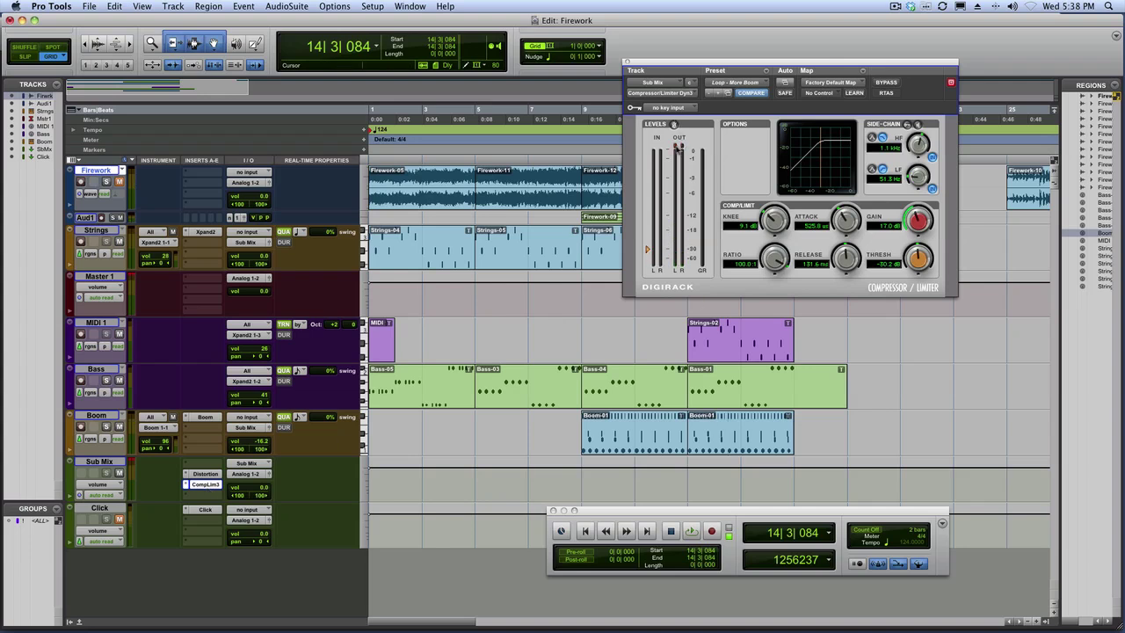
click(748, 448)
key(space)
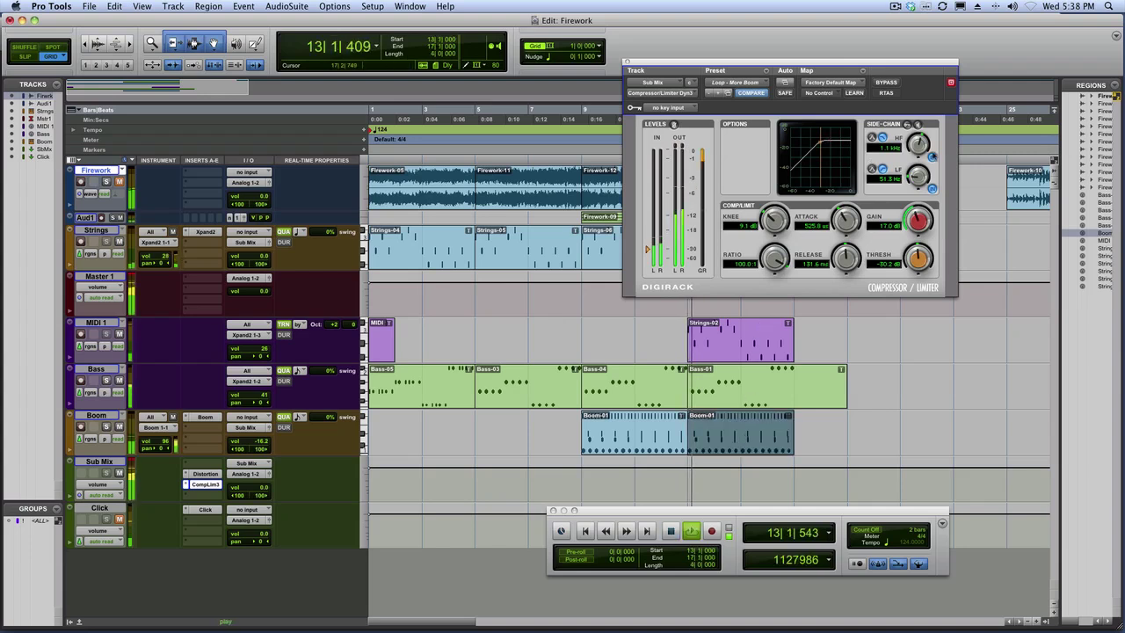
click(885, 82)
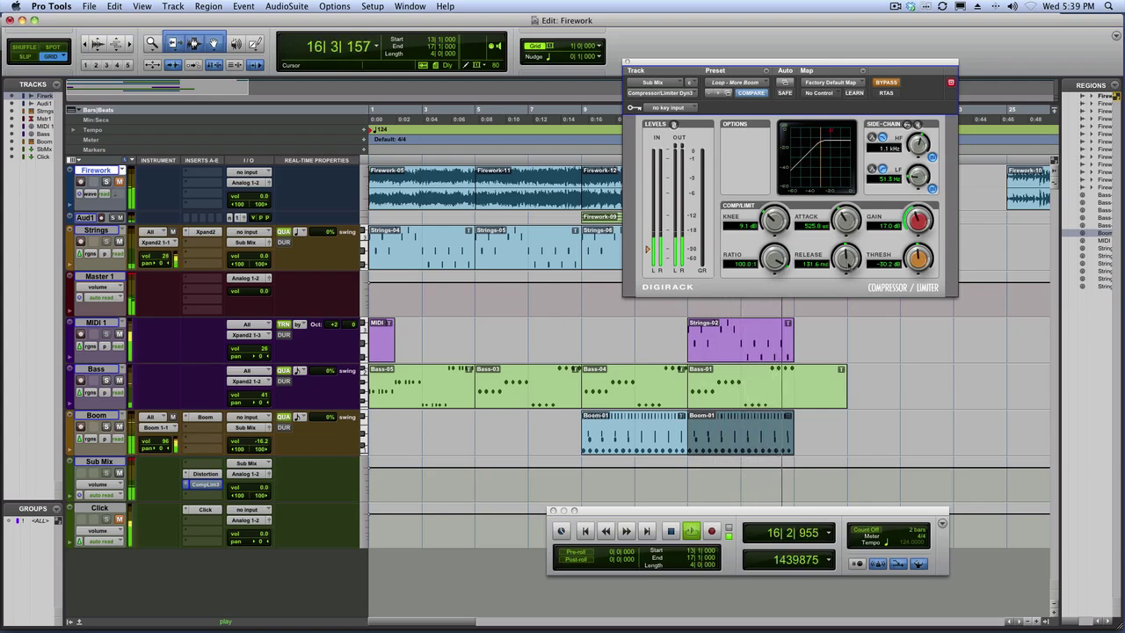
click(886, 82)
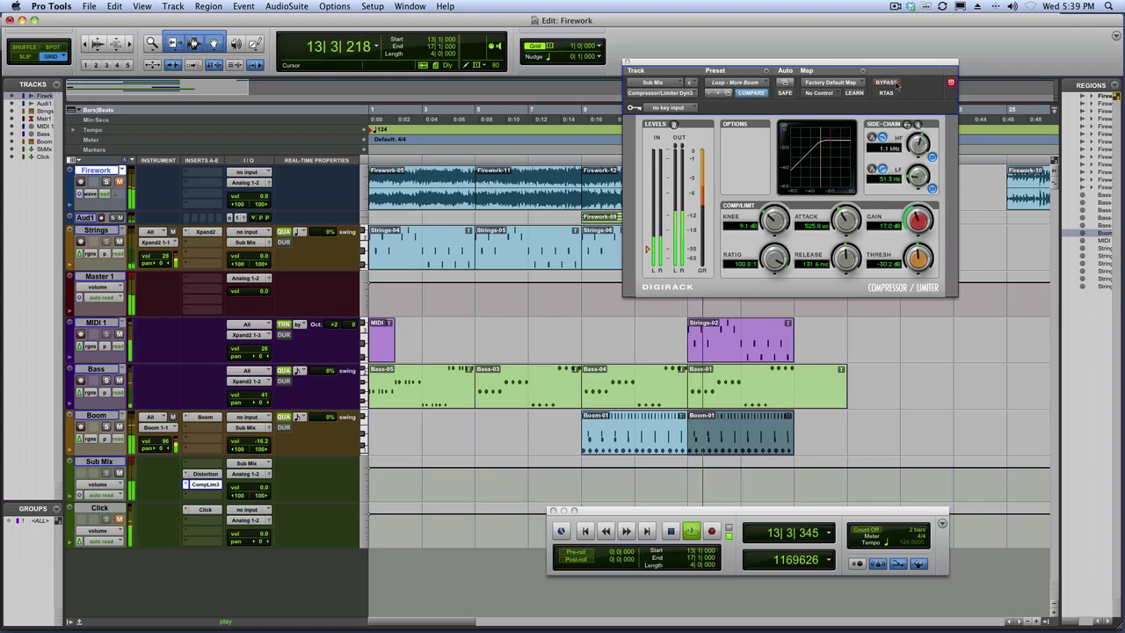
Step: Try an attack of 582.8 ms and a release of 59.1 ms on the Sub Mix compressor during playback, and stop playback
drag(826, 230, 846, 180)
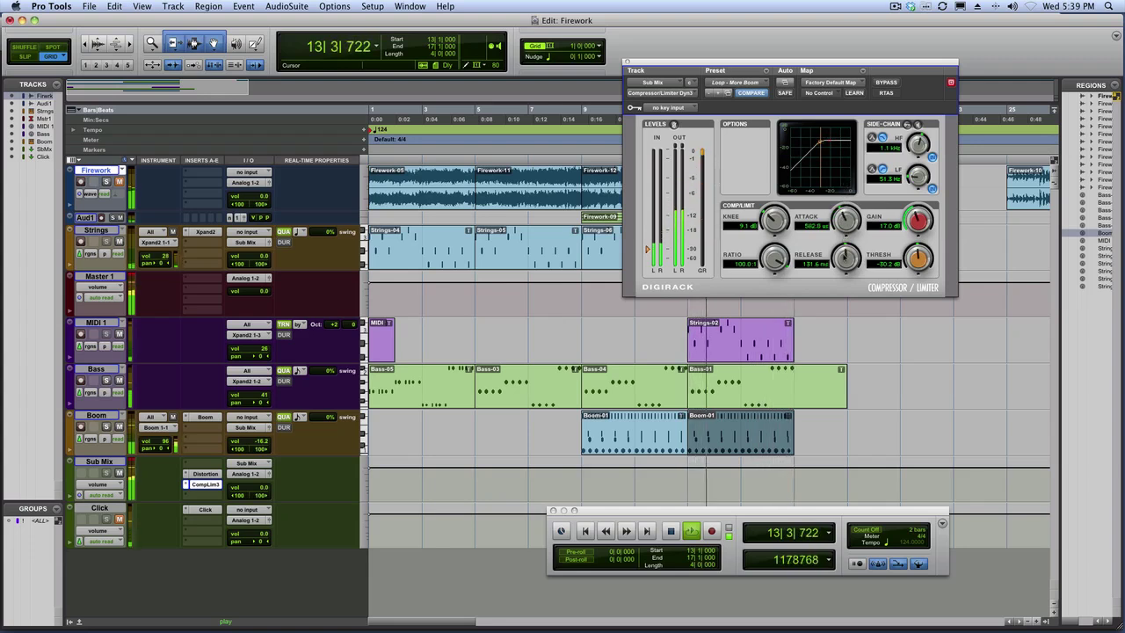
mouse_move(846, 257)
mouse_down()
mouse_move(849, 240)
mouse_move(841, 278)
mouse_up()
key(space)
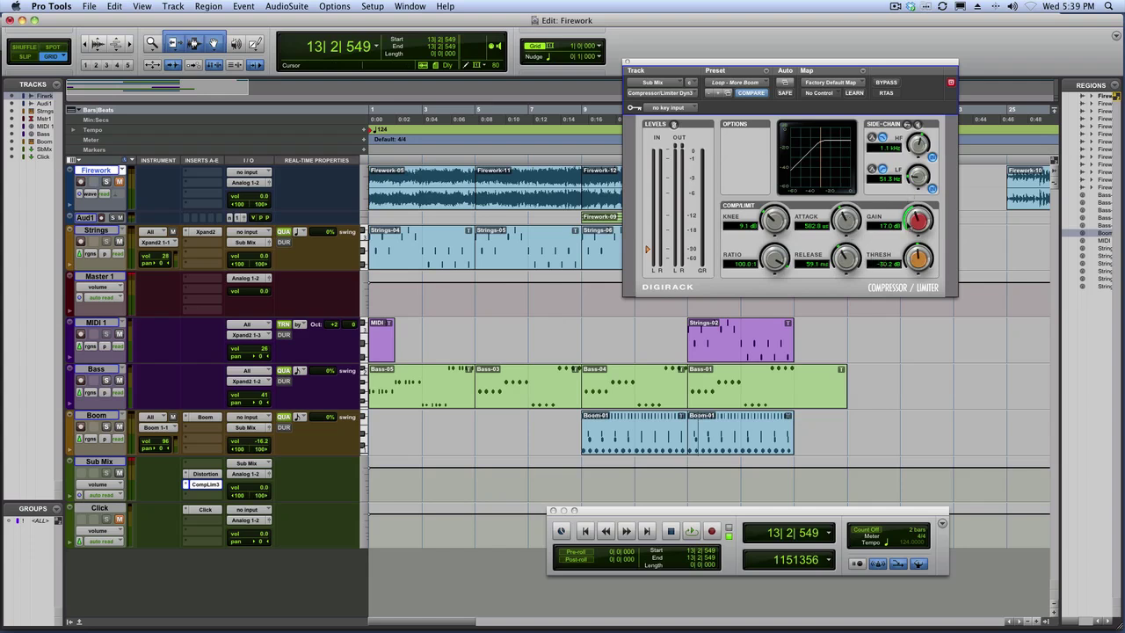
Step: Resume playback and set the Sub Mix compressor's gain to 15.0 dB, attack to 340.4 ms and release to 123.1 ms
click(691, 531)
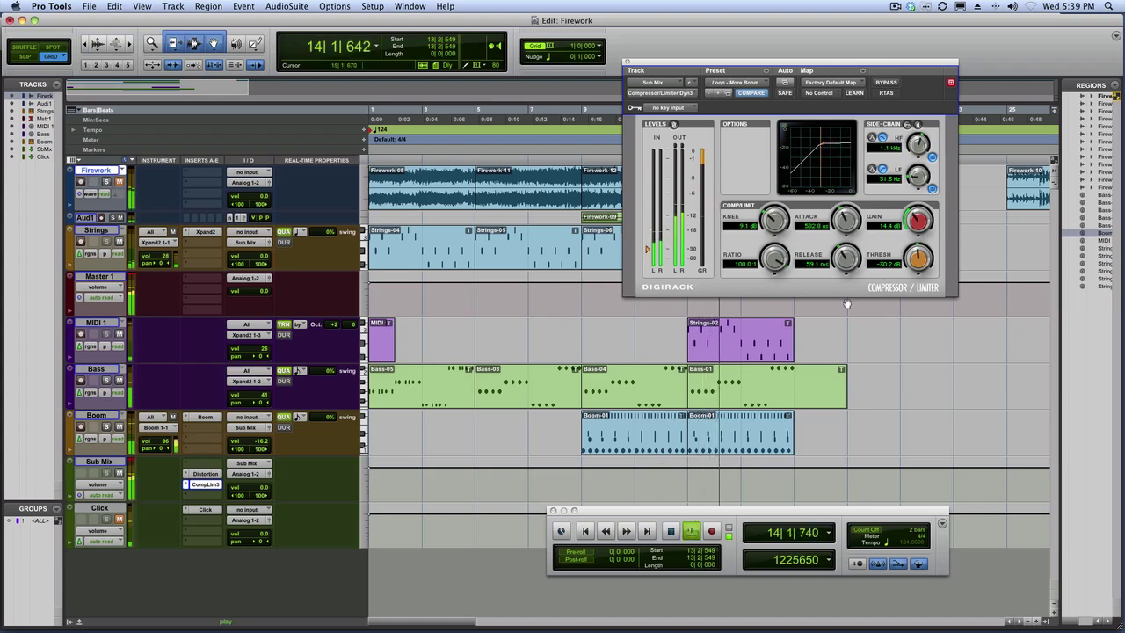
drag(919, 223, 920, 219)
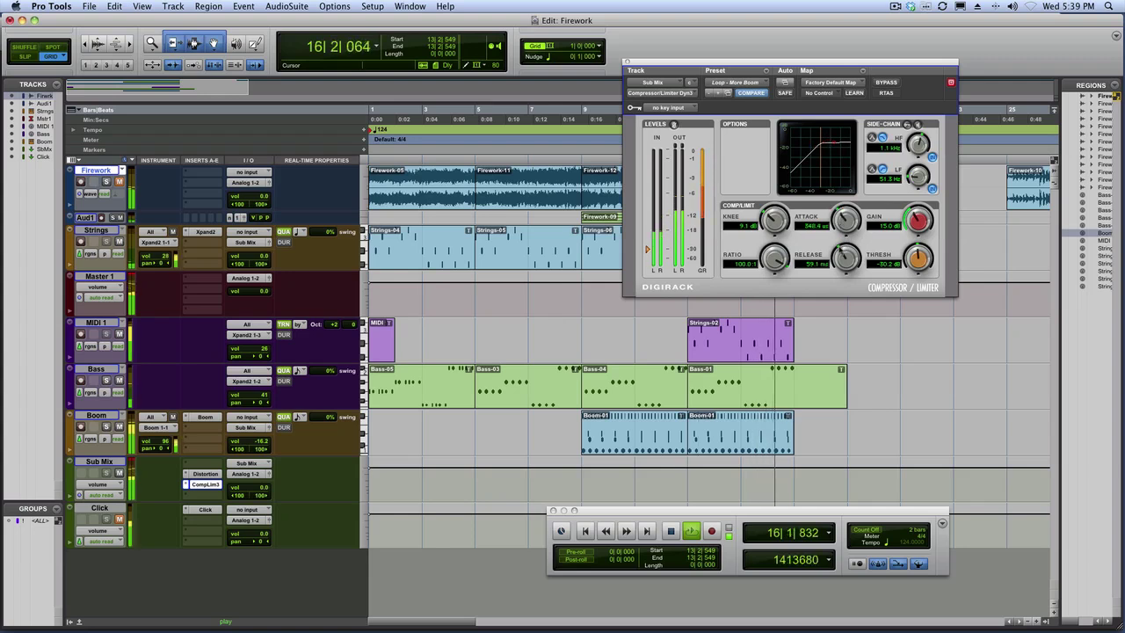
drag(847, 250, 847, 240)
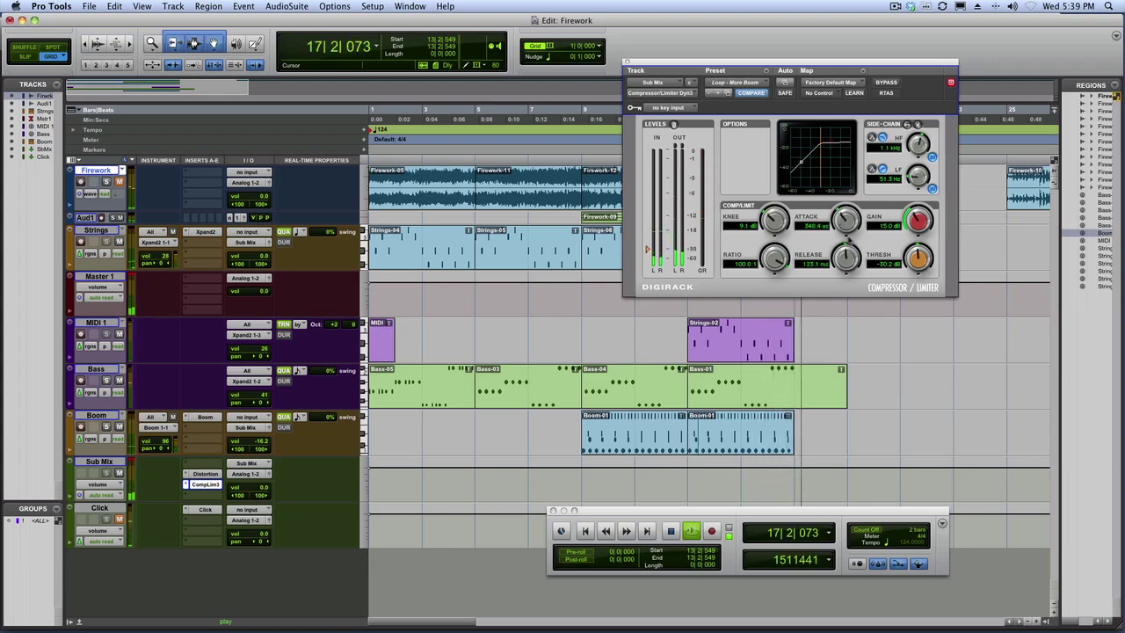
Step: Play the Boom region at bar 13, compare the adjusted CompLim3 insert bypassed and active, and stop playback
click(728, 449)
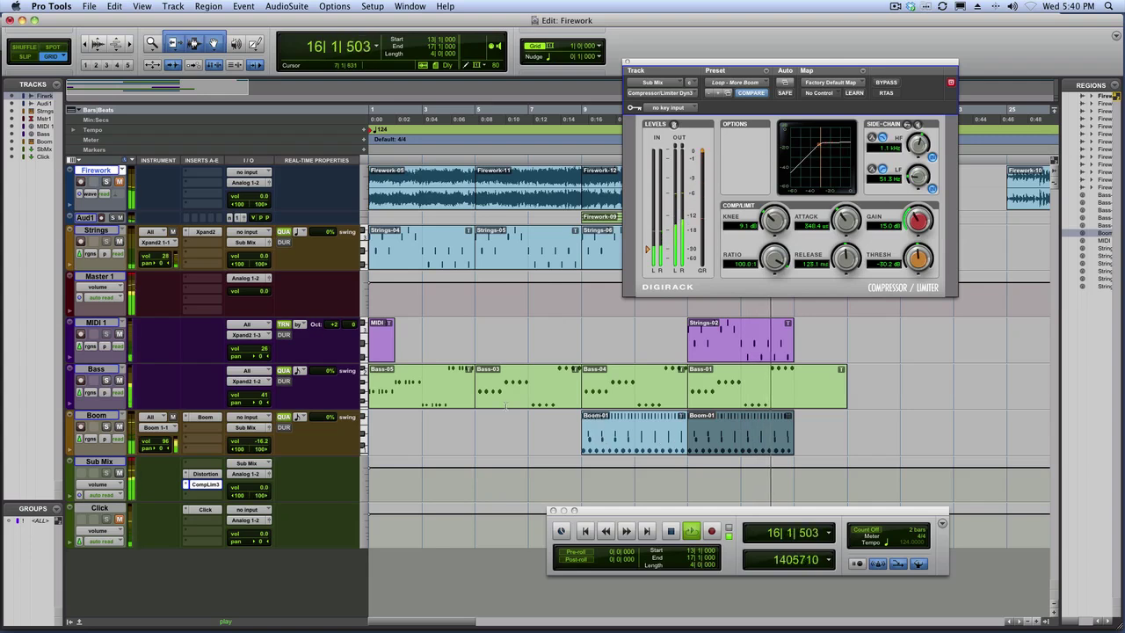
super+click(217, 487)
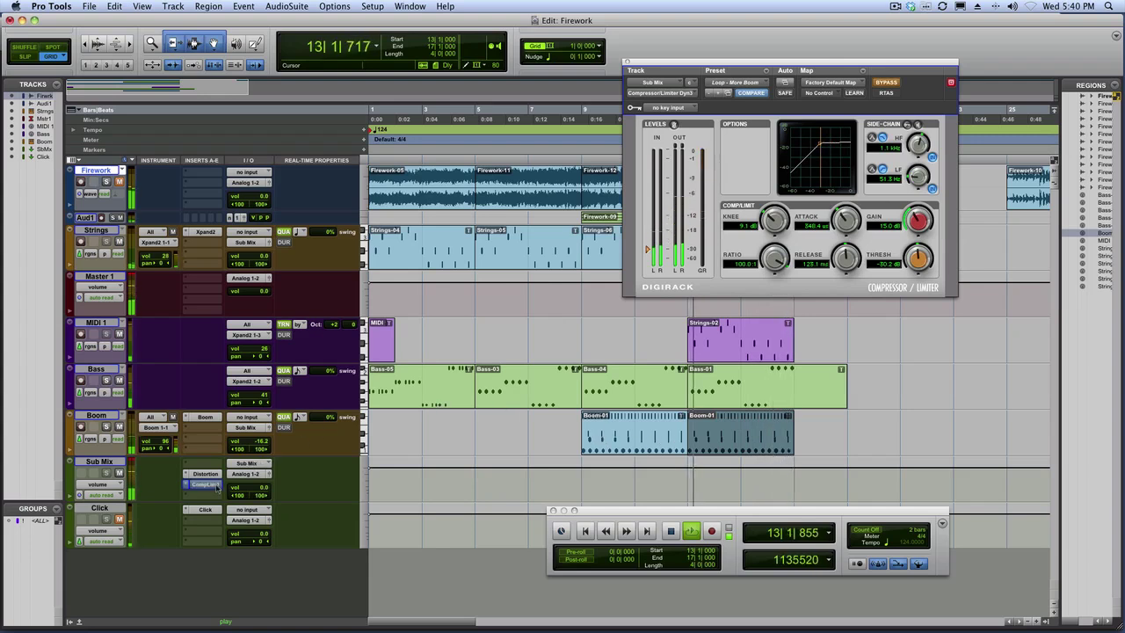
click(187, 469)
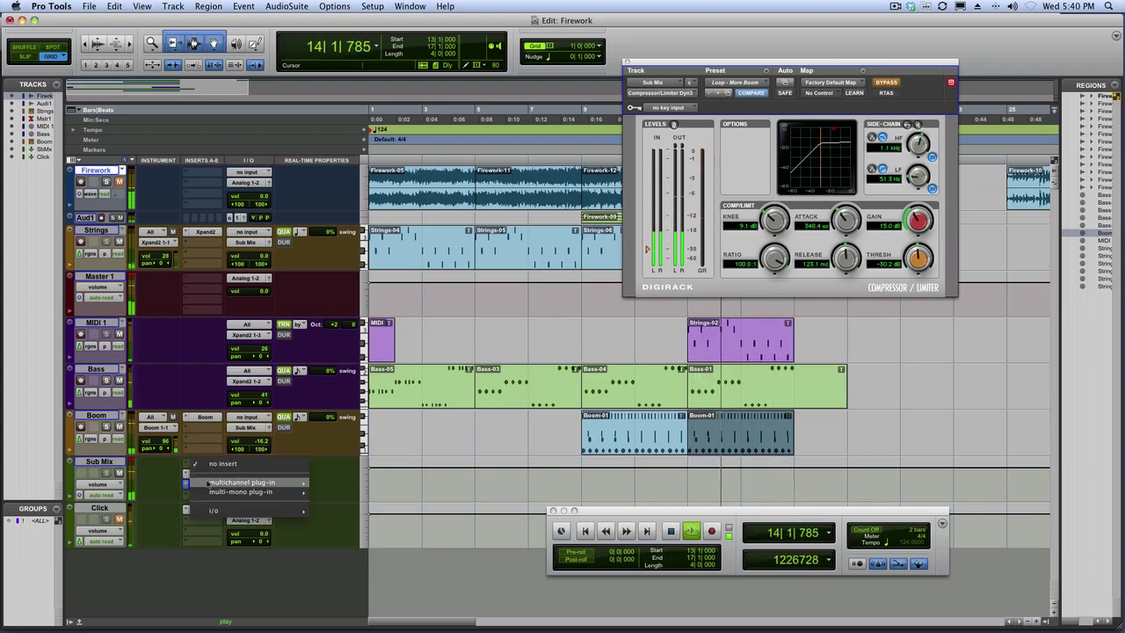
click(177, 476)
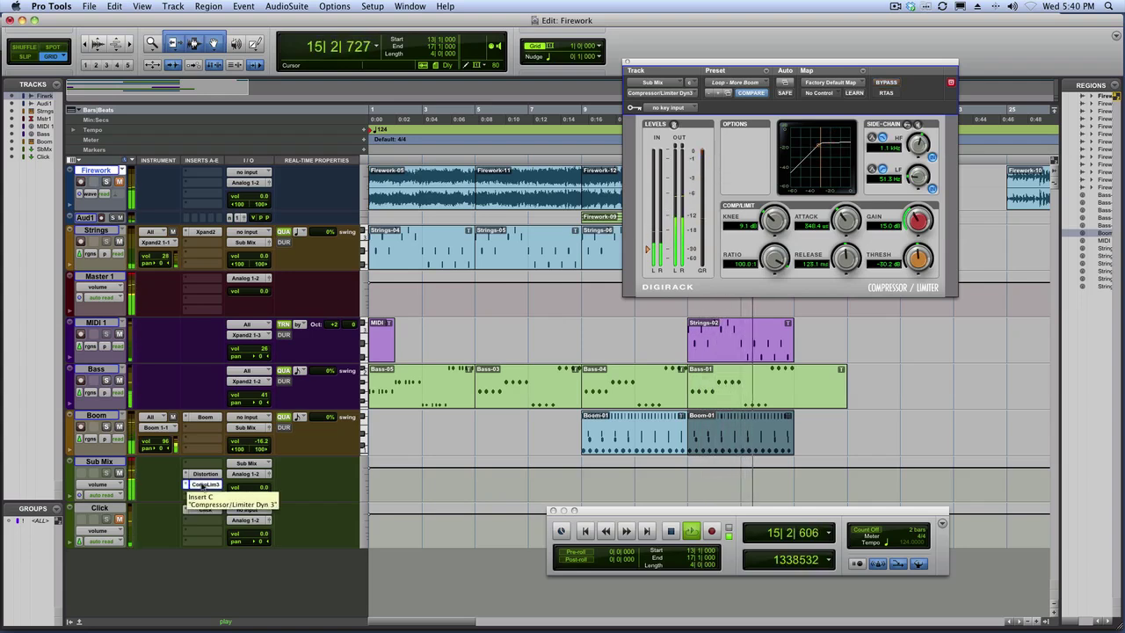
click(671, 531)
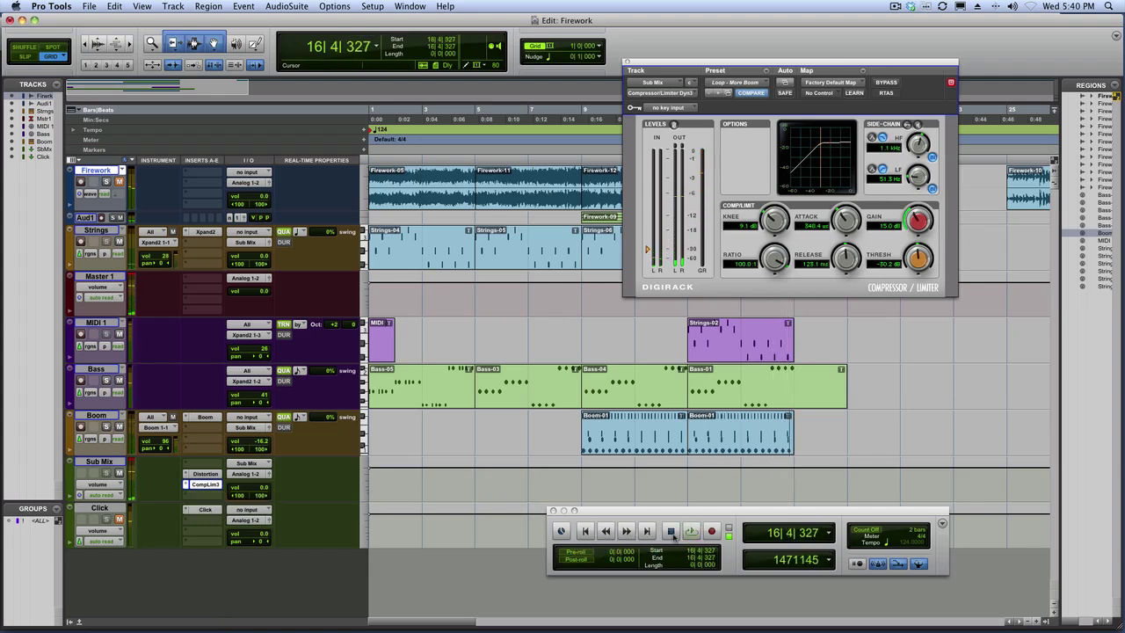